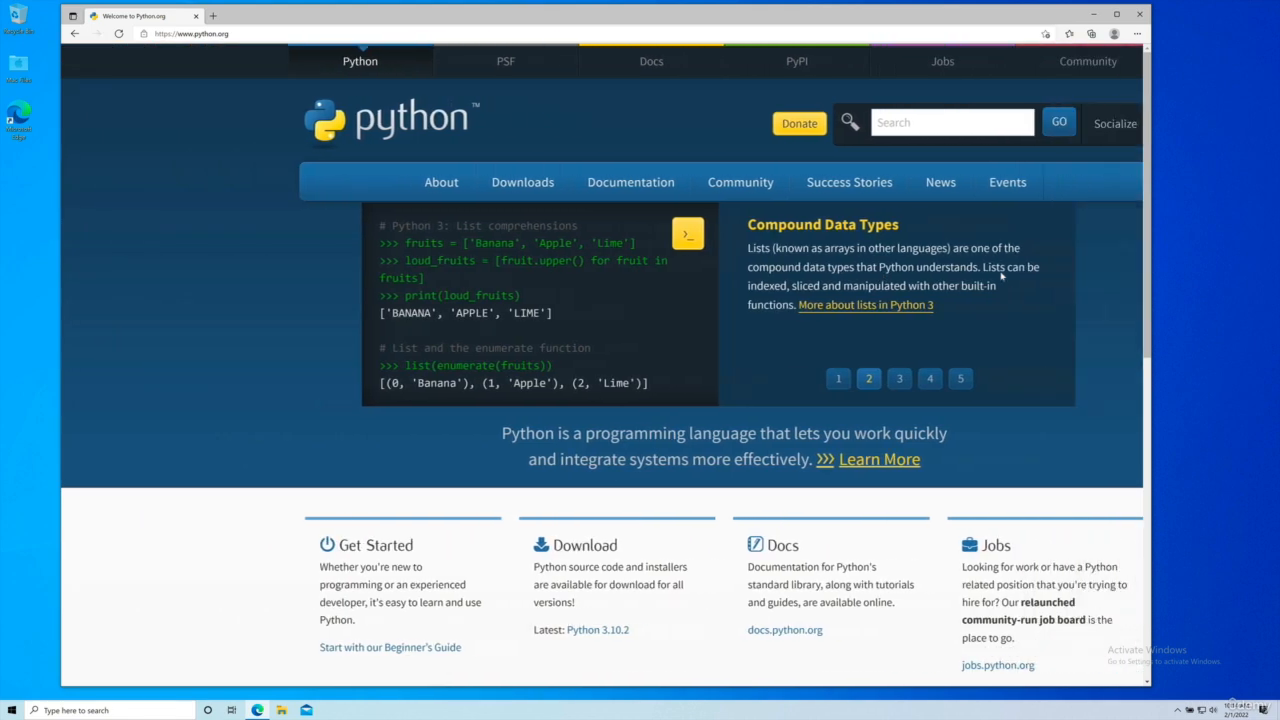
scroll(1001, 277, left, 4)
scroll(1001, 277, right, 2)
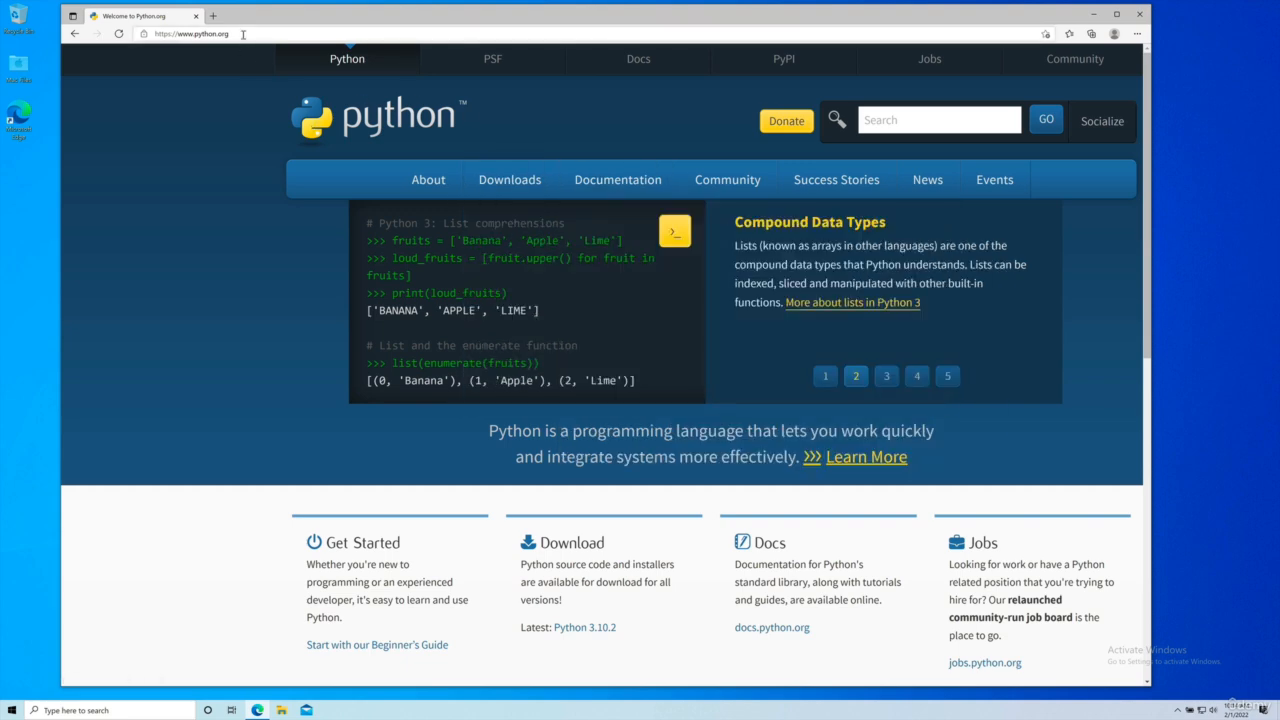
Step: Download the Python 3.10.2 installer for Windows from python.org
scroll(540, 180, right, 3)
mouse_move(370, 179)
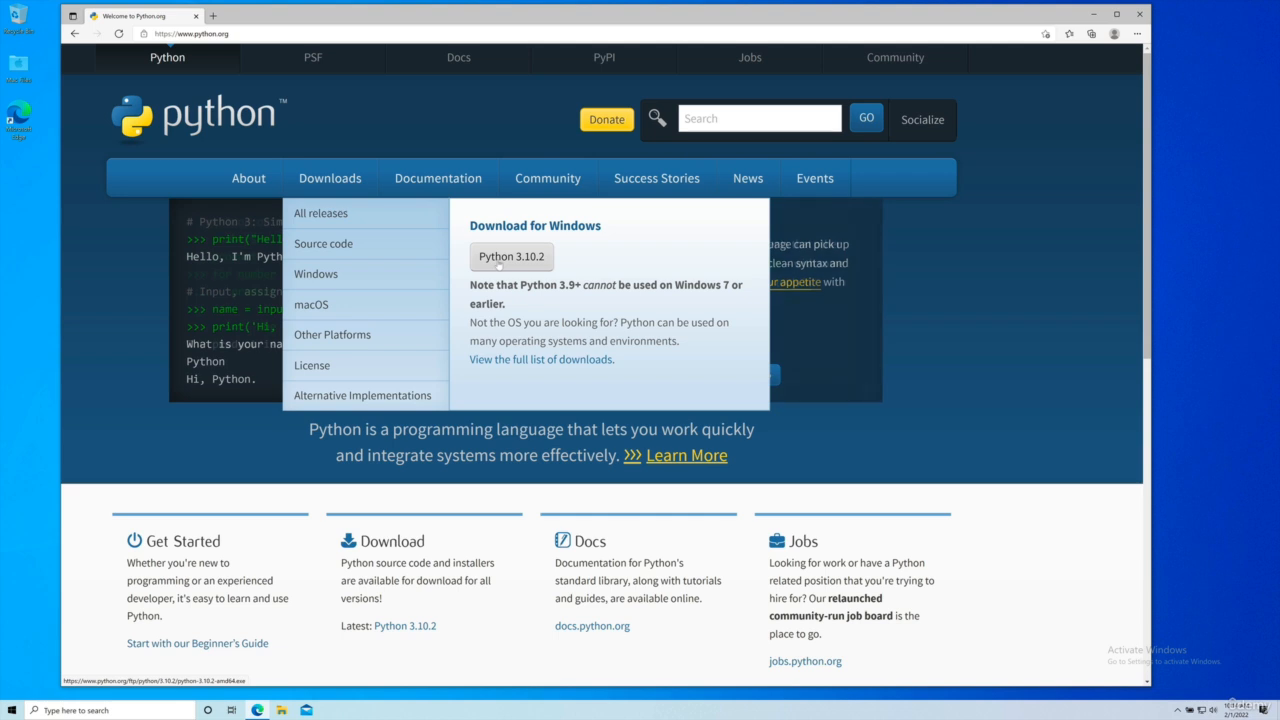
click(505, 263)
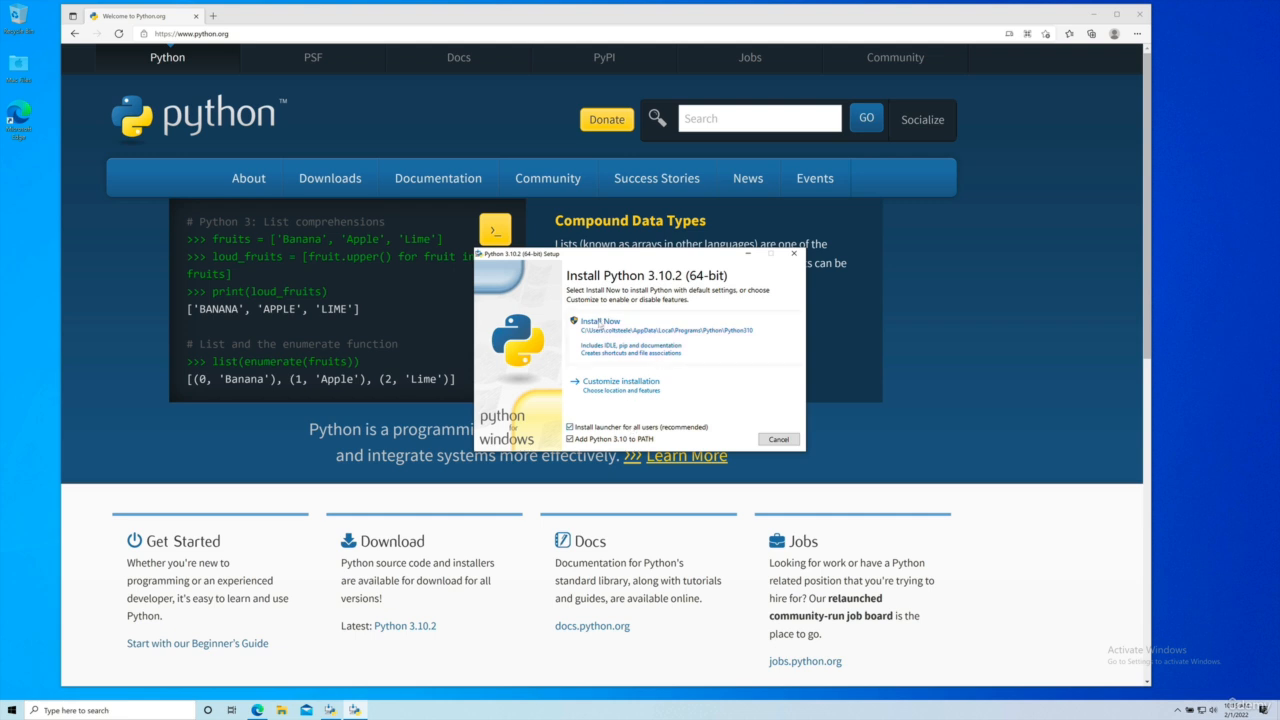
Step: Install Python 3.10.2 with the default settings and the add-to-PATH option enabled, and disable the path length limit before closing setup
click(600, 322)
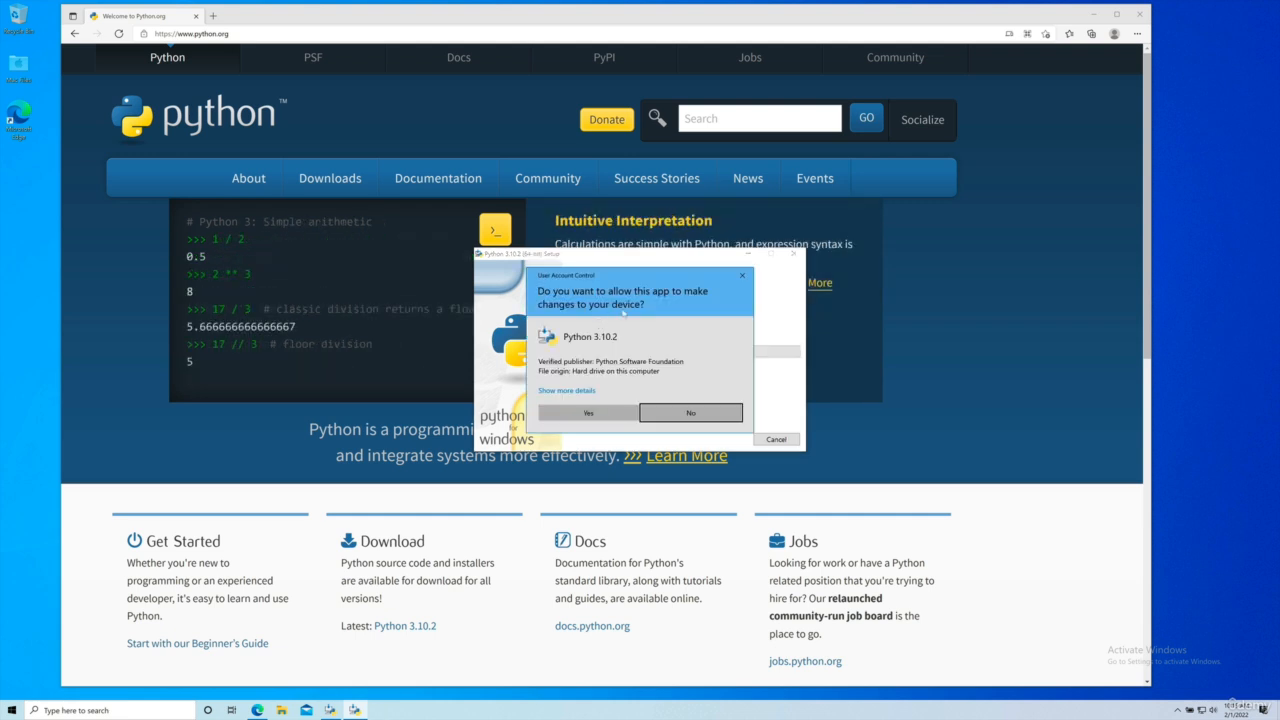
click(588, 412)
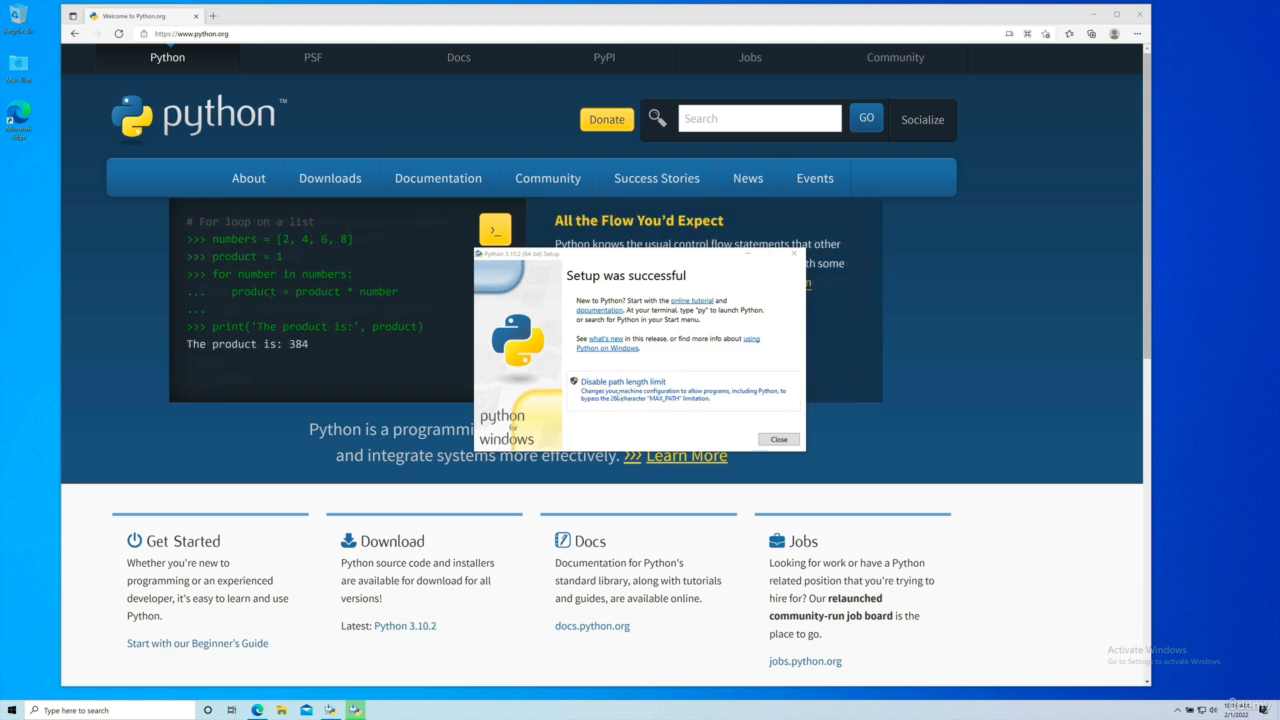
click(618, 397)
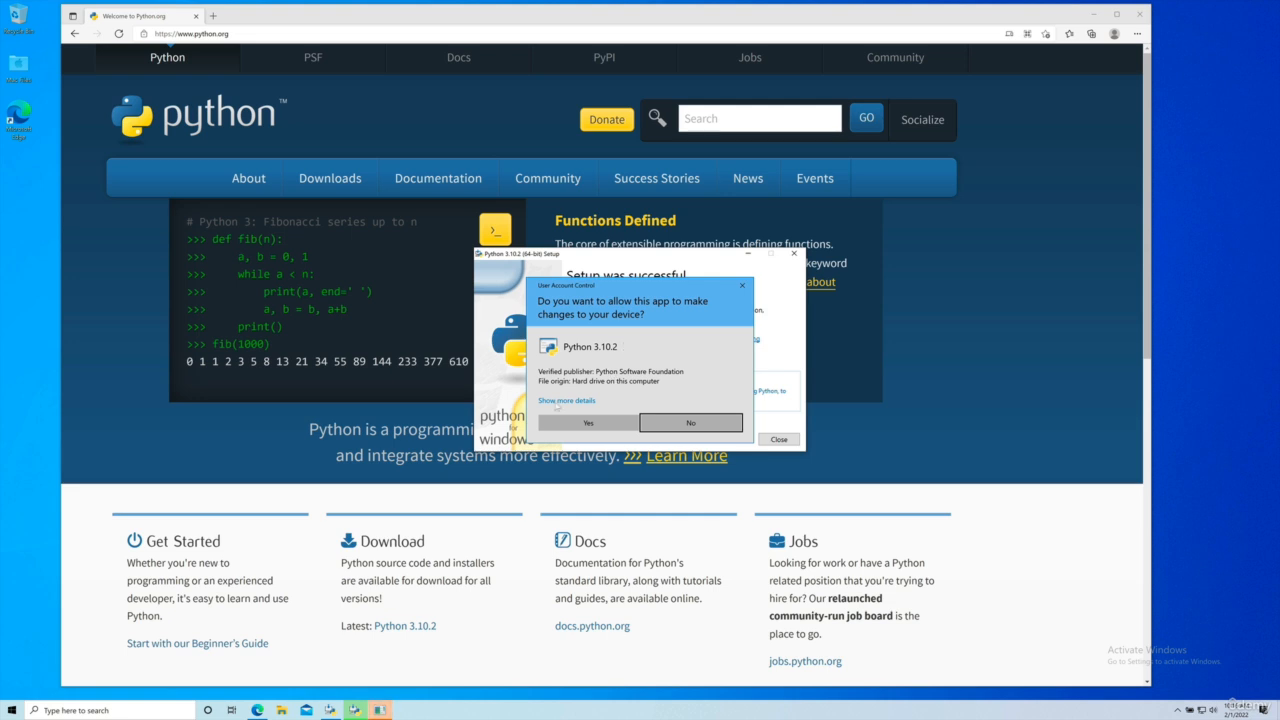
click(581, 427)
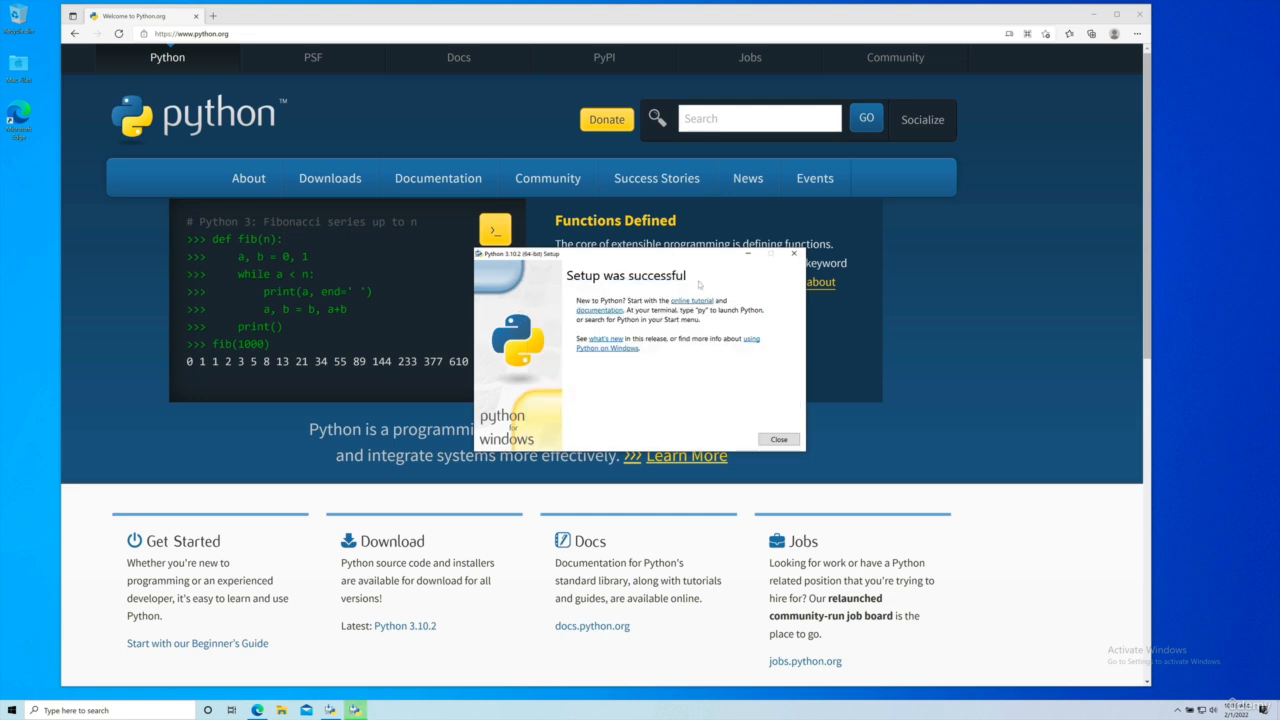
click(775, 441)
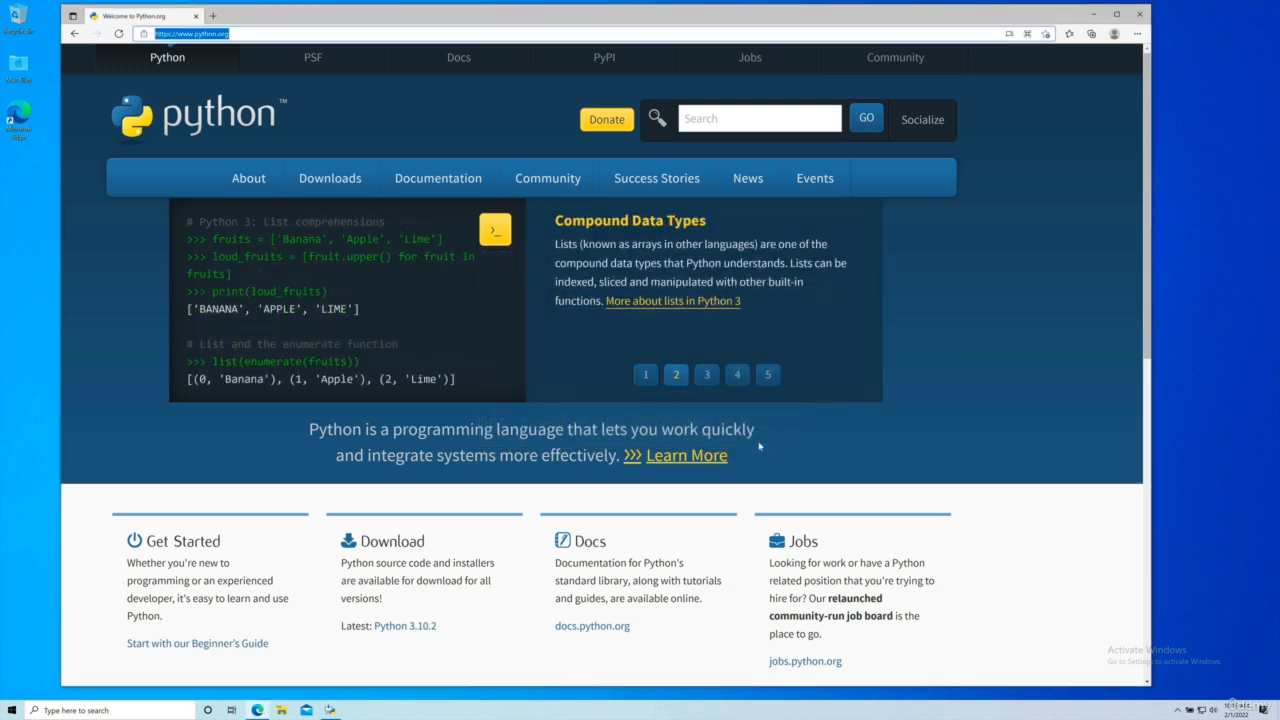
click(169, 497)
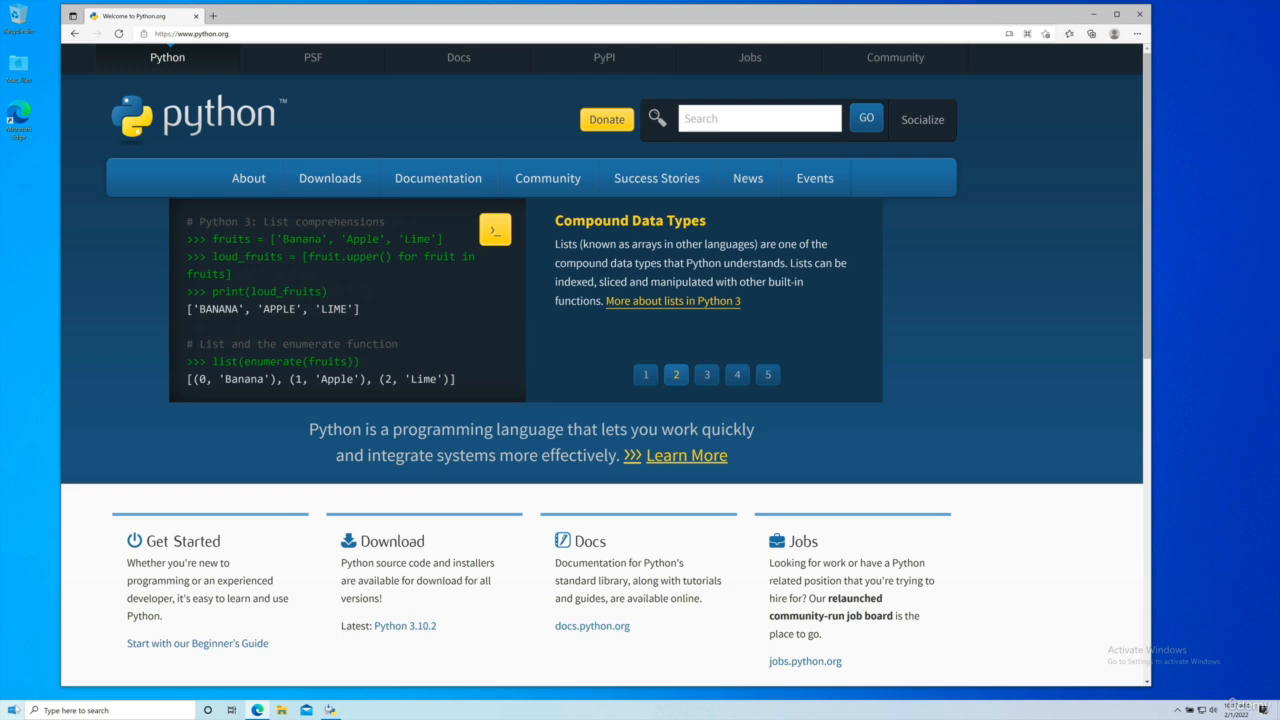
Step: Search Windows for python and launch the Python 3.10 (64-bit) interactive shell
click(12, 709)
text(pyth)
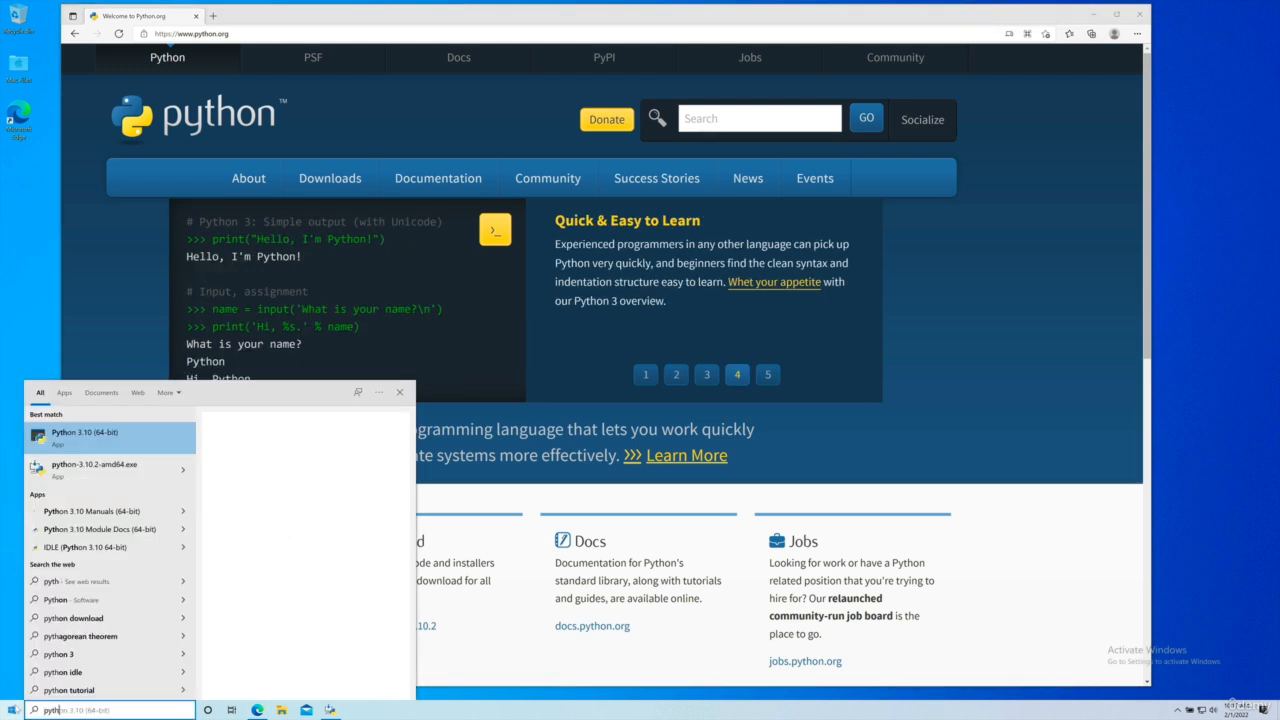
text(on)
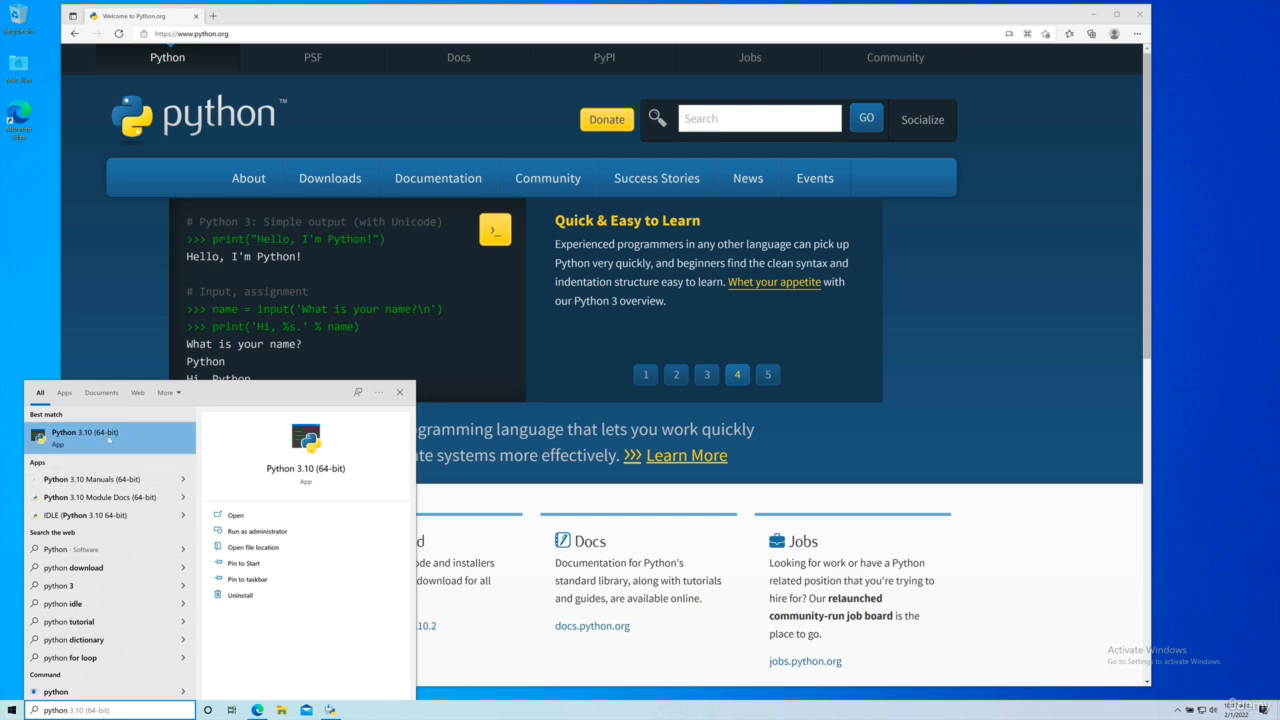
click(88, 436)
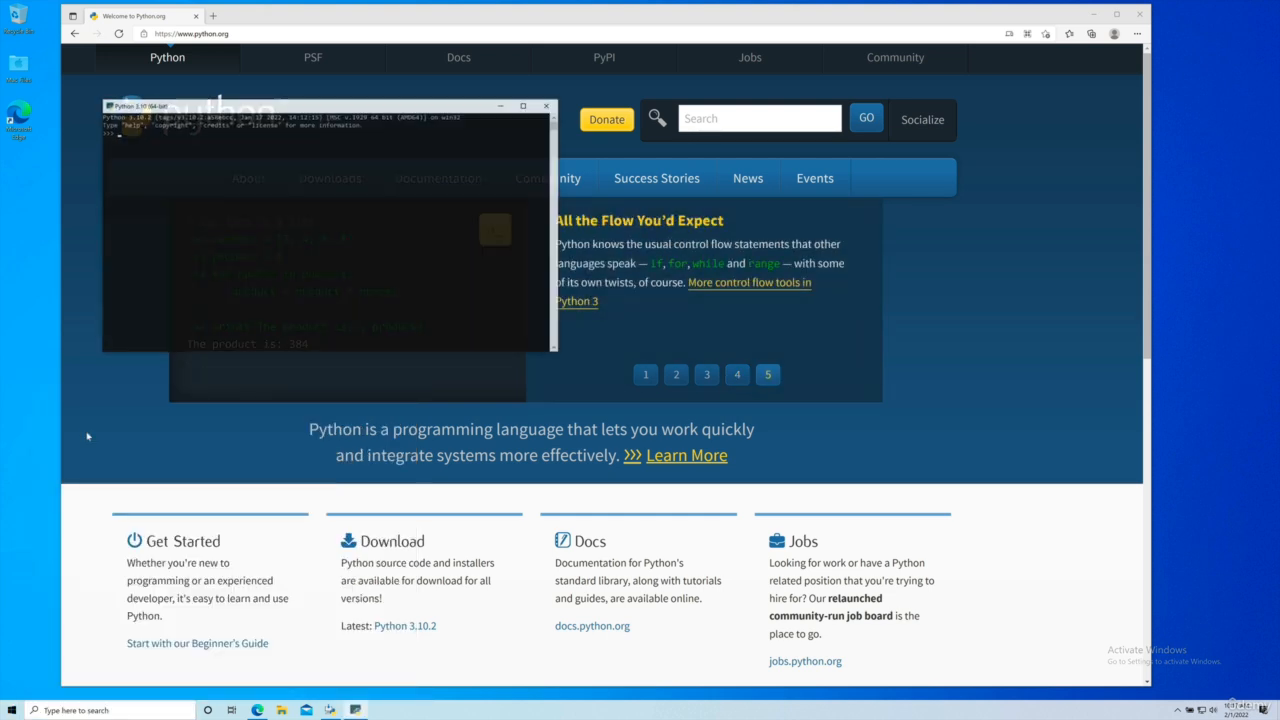
Step: Reposition the Python shell window and enlarge its text for easier reading
drag(361, 107, 513, 199)
scroll(422, 244, up, 1)
scroll(422, 244, up, 4)
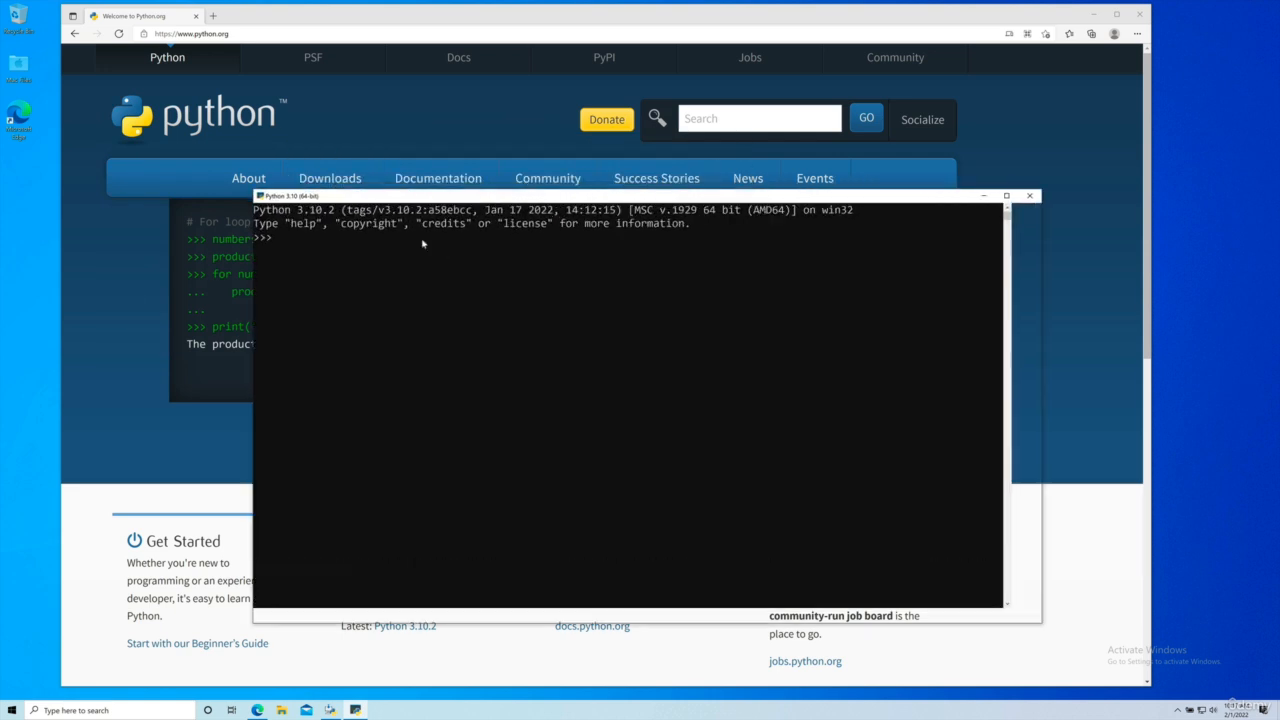
drag(421, 196, 358, 91)
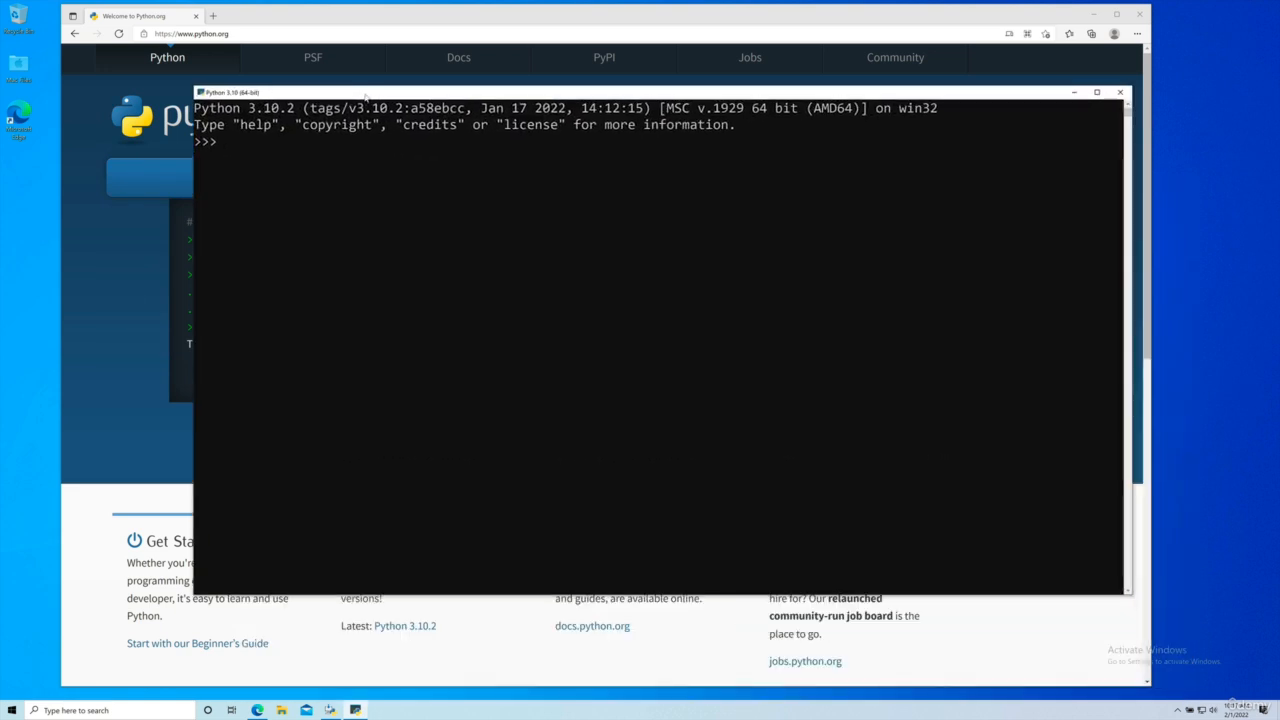
scroll(280, 157, up, 1)
scroll(288, 157, up, 1)
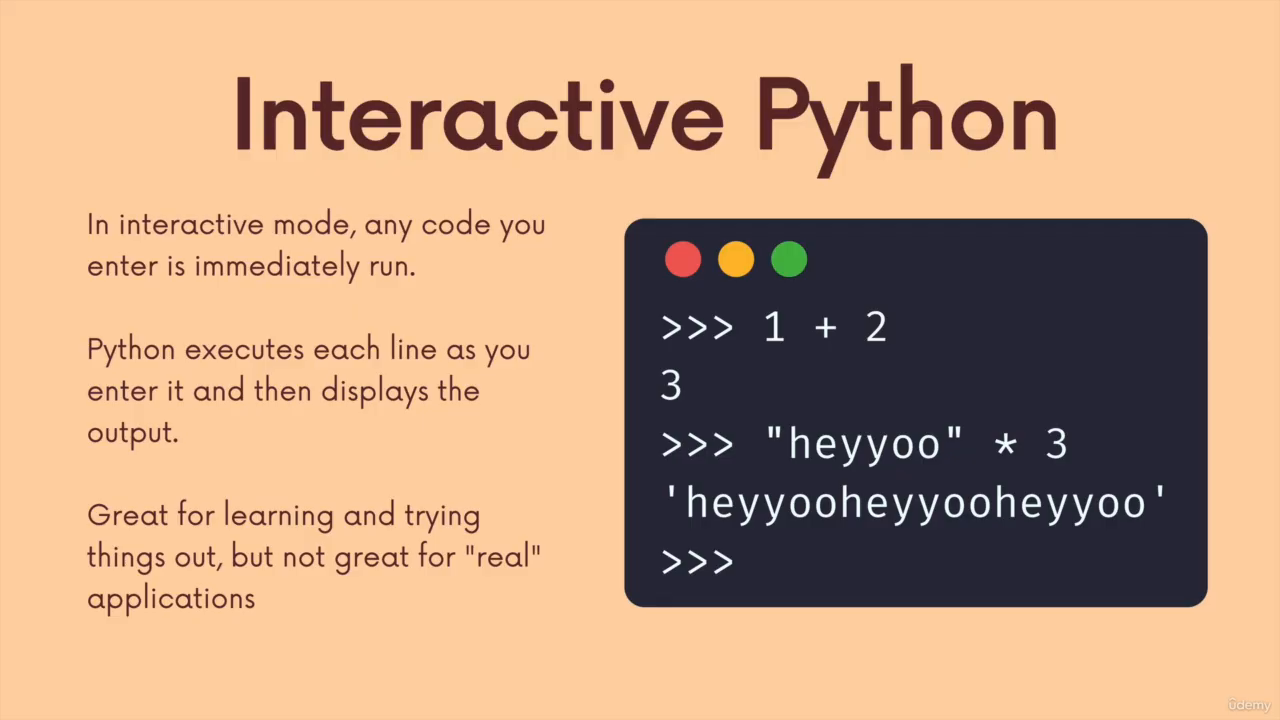
key(Left)
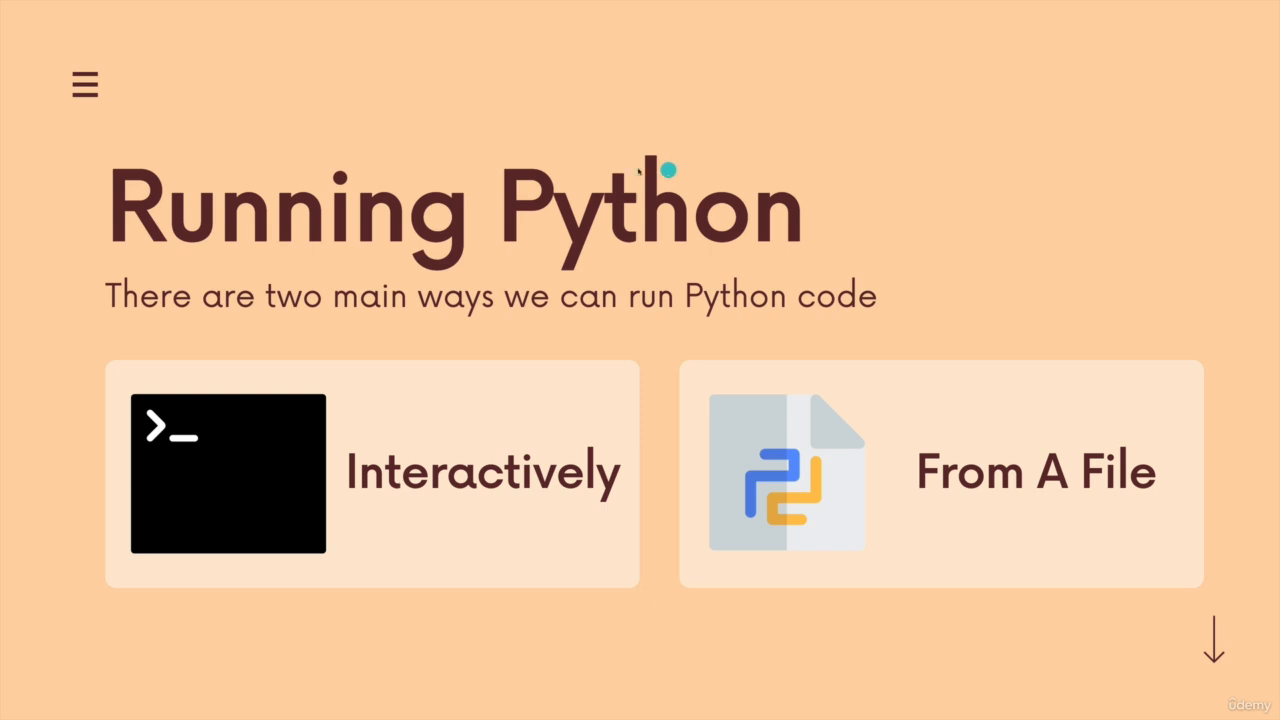
key(Right)
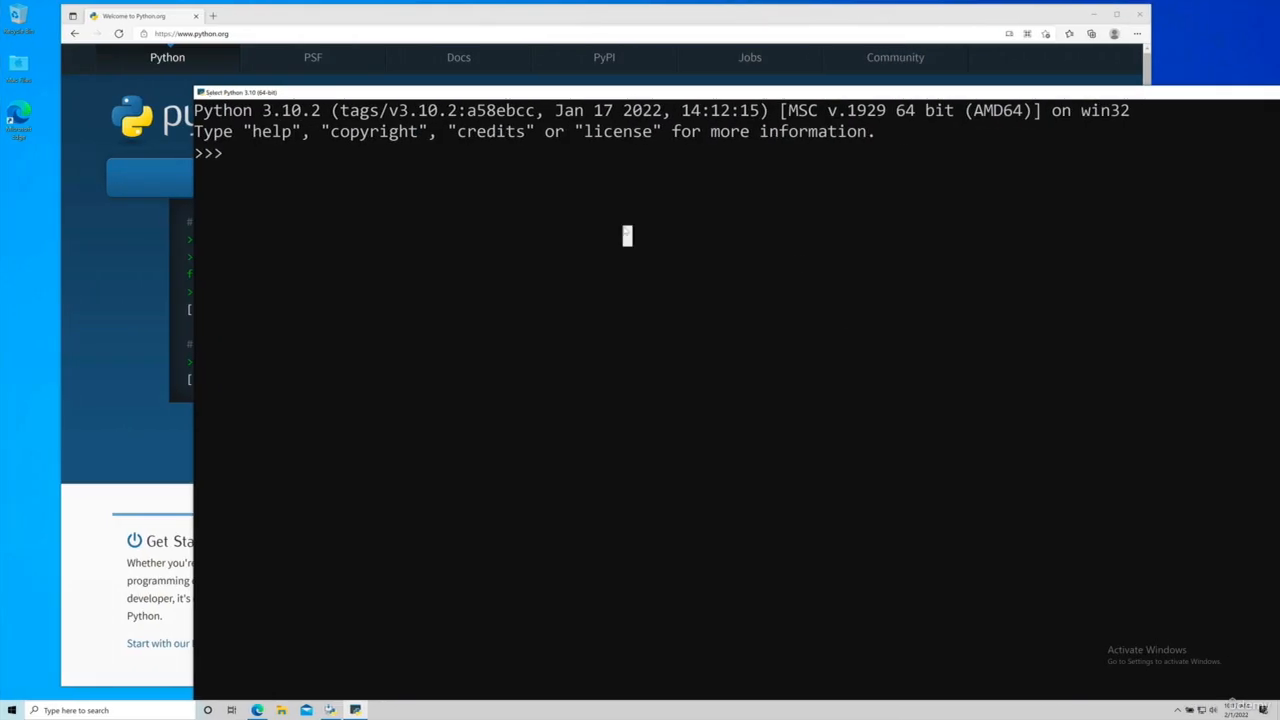
Step: Evaluate 1+2 in the interactive Python shell and end the session with exit()
text(1+2)
key(Return)
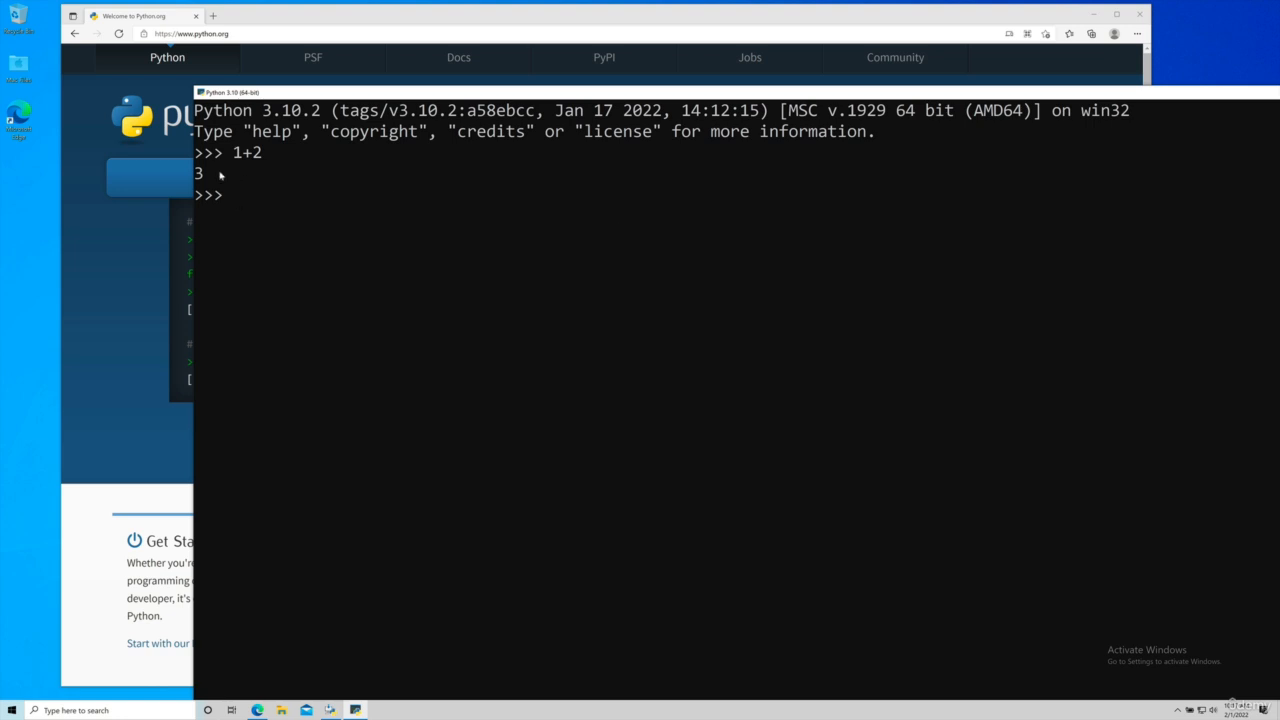
drag(400, 96, 352, 77)
click(382, 176)
key(Escape)
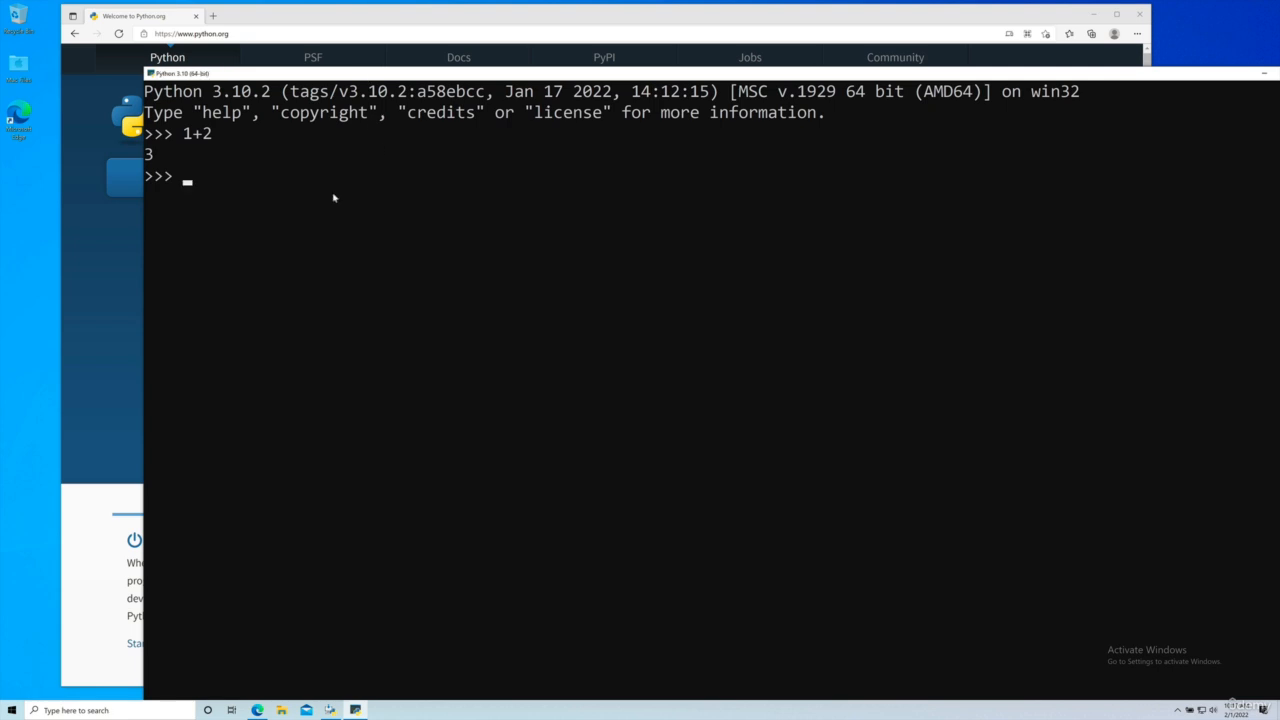
text(exit())
key(Return)
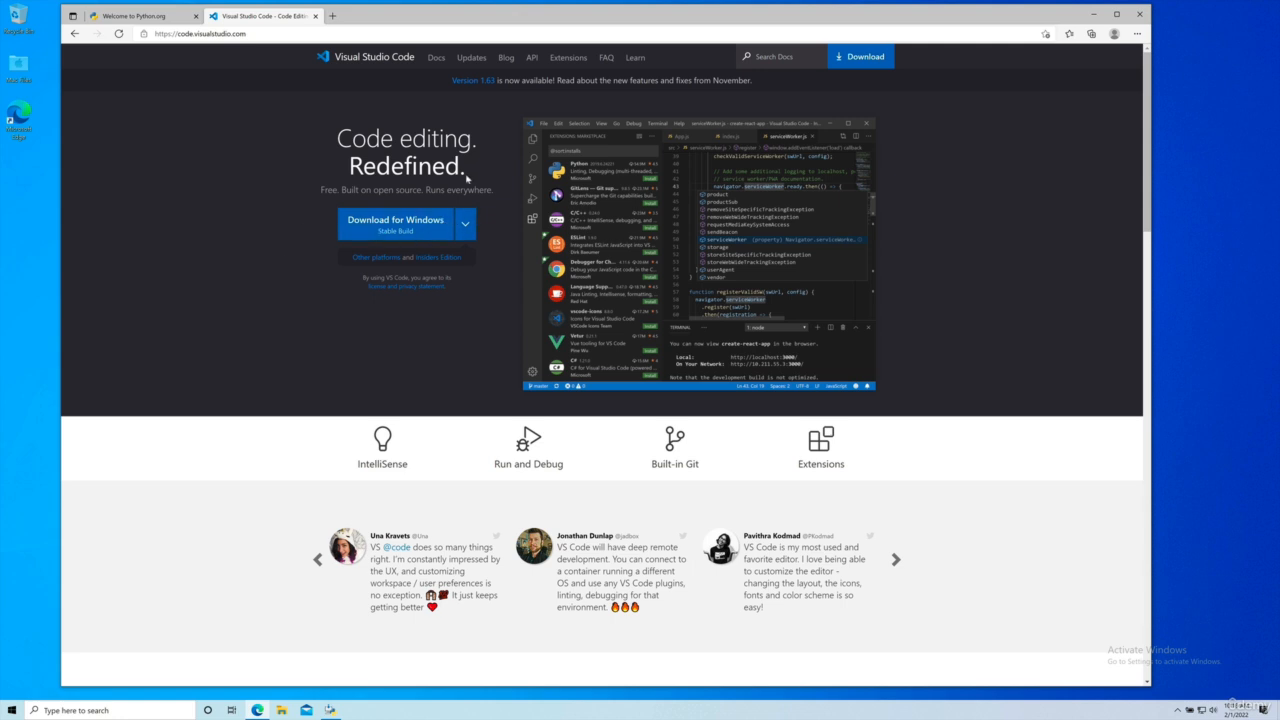
Step: Download the stable Visual Studio Code build for Windows and open the VSCodeUserSetup-x64-1.63.2.exe installer
click(395, 230)
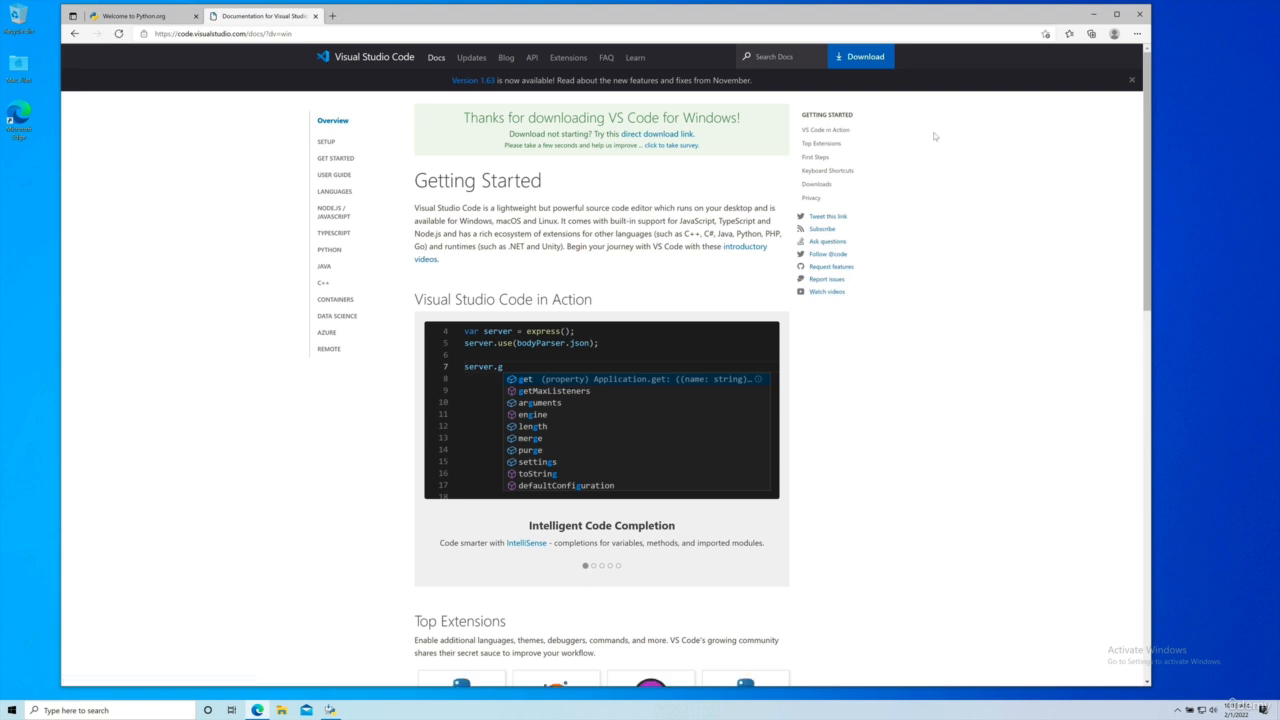
click(866, 58)
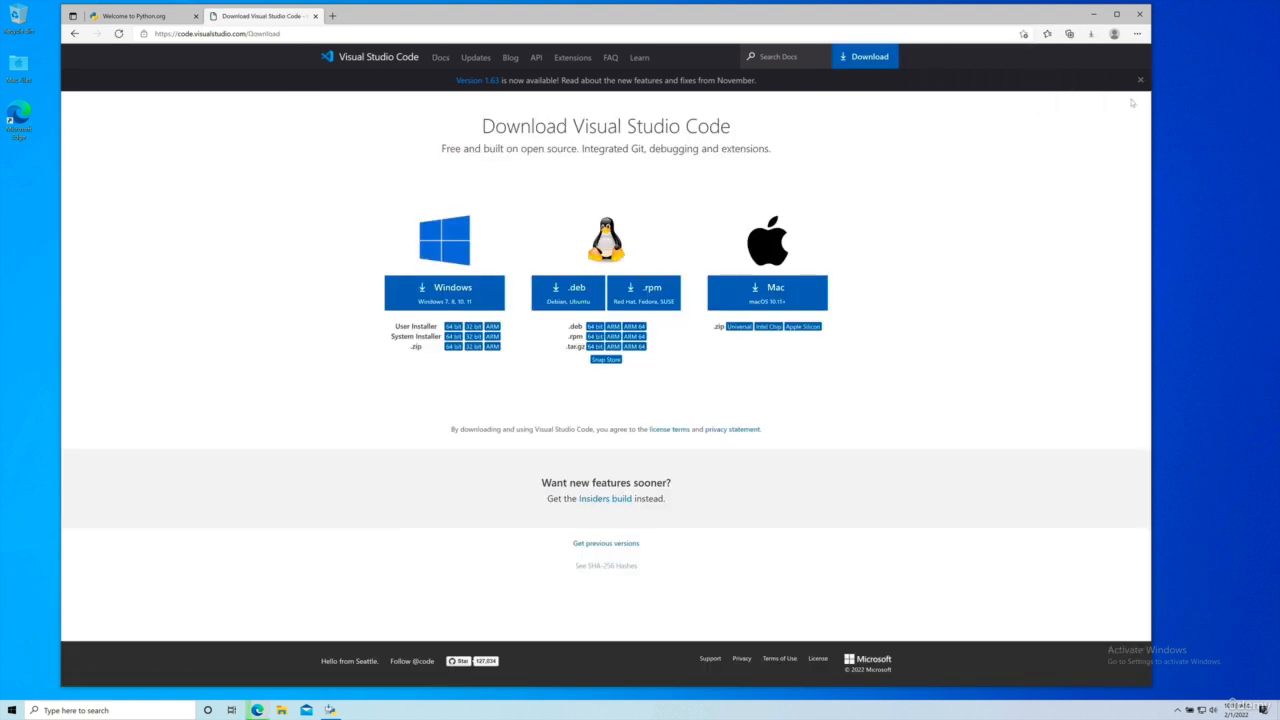
click(1137, 34)
click(1083, 171)
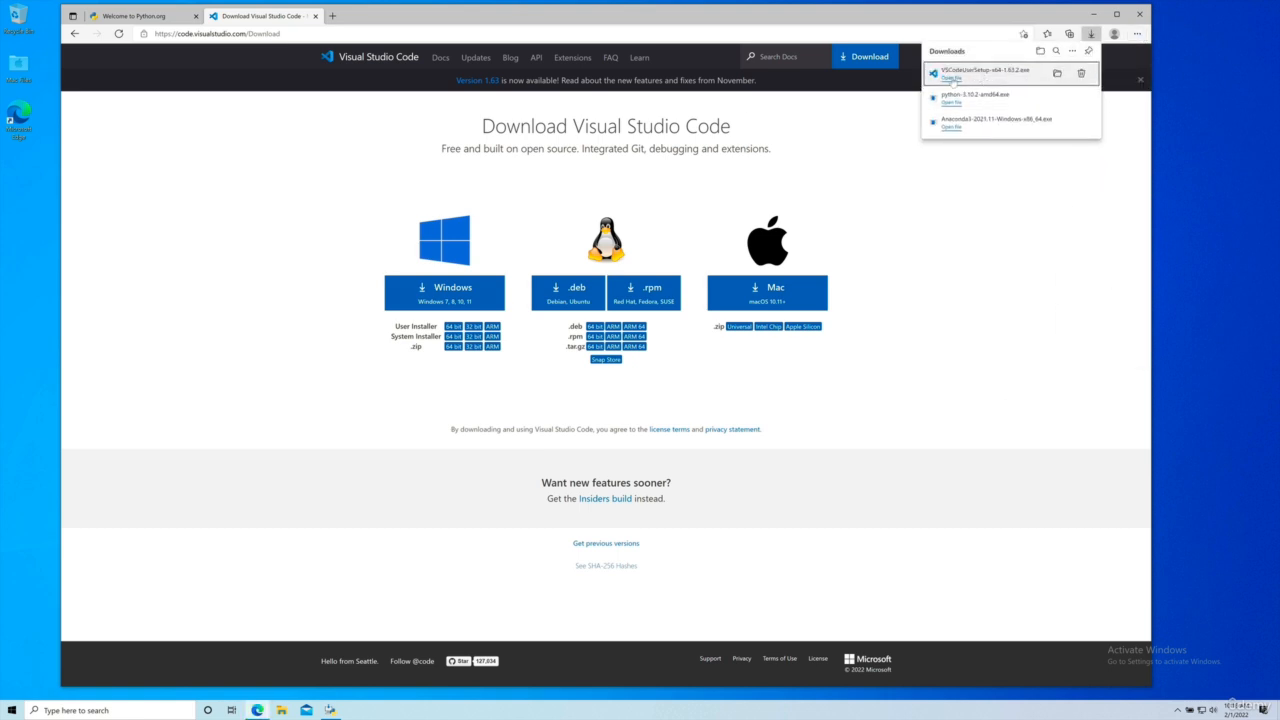
click(951, 78)
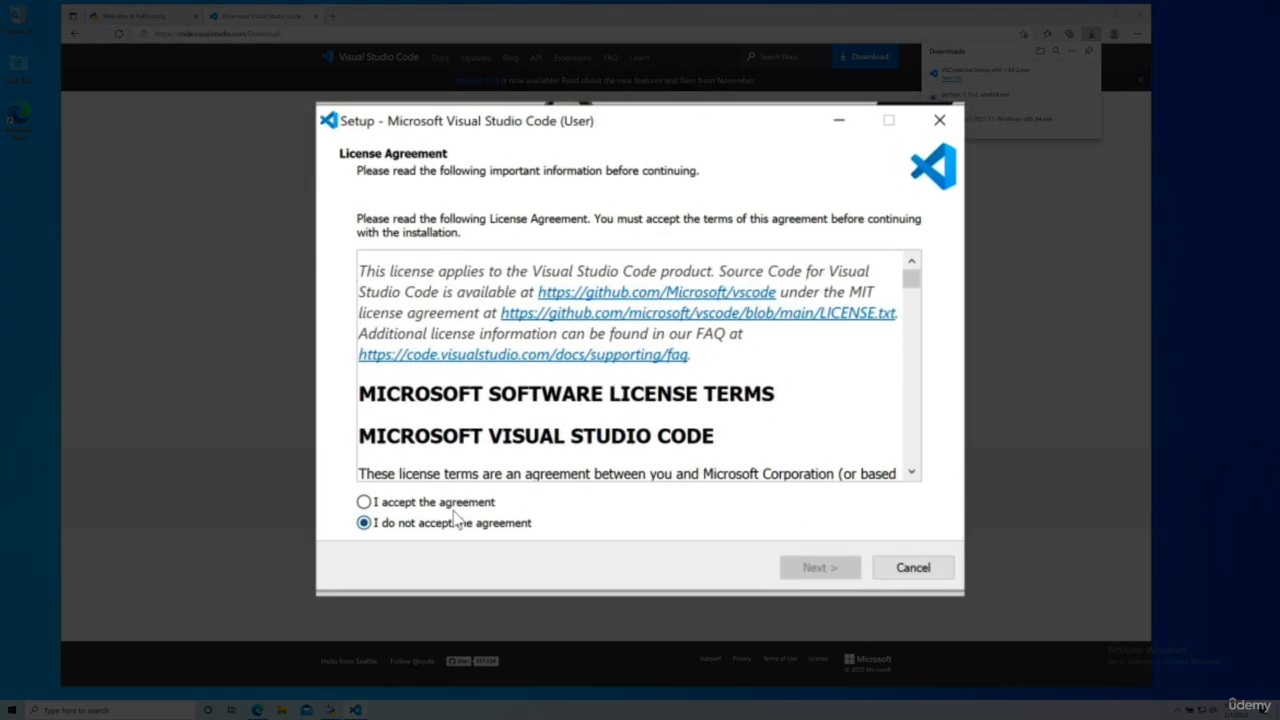
Step: Accept the Visual Studio Code license agreement and keep the default installation and Start Menu folders
click(467, 503)
click(810, 568)
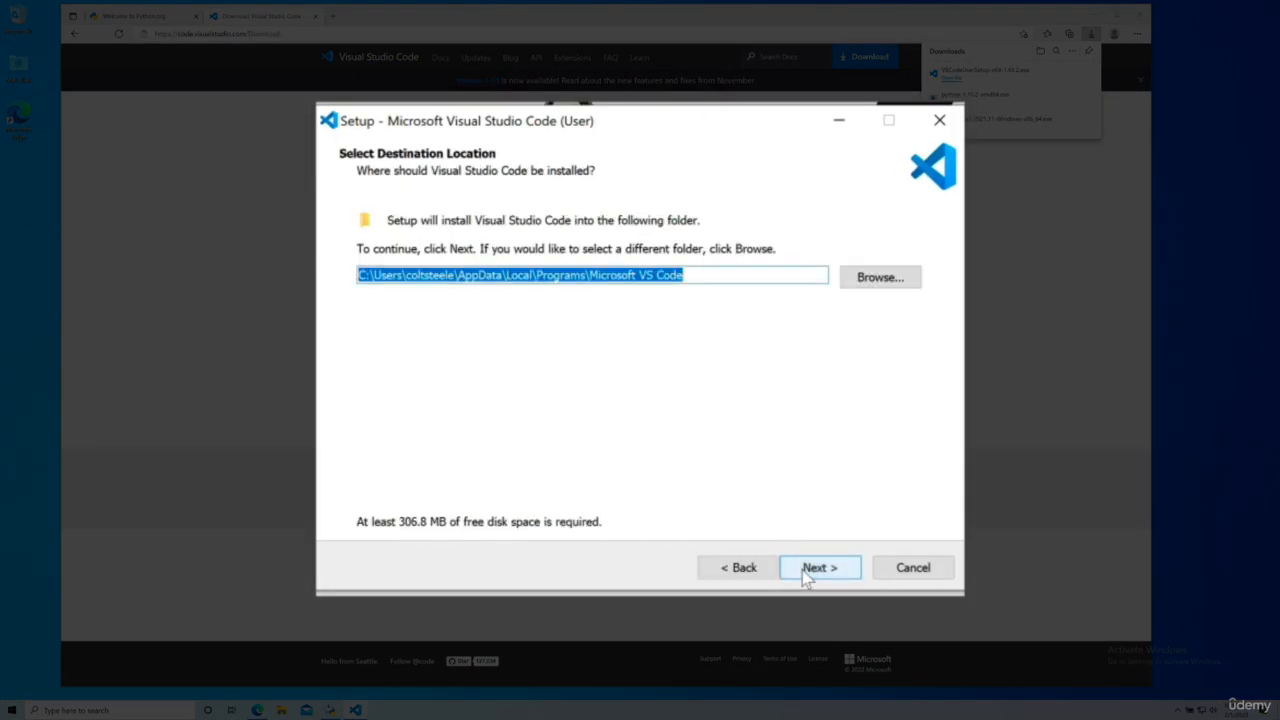
click(816, 571)
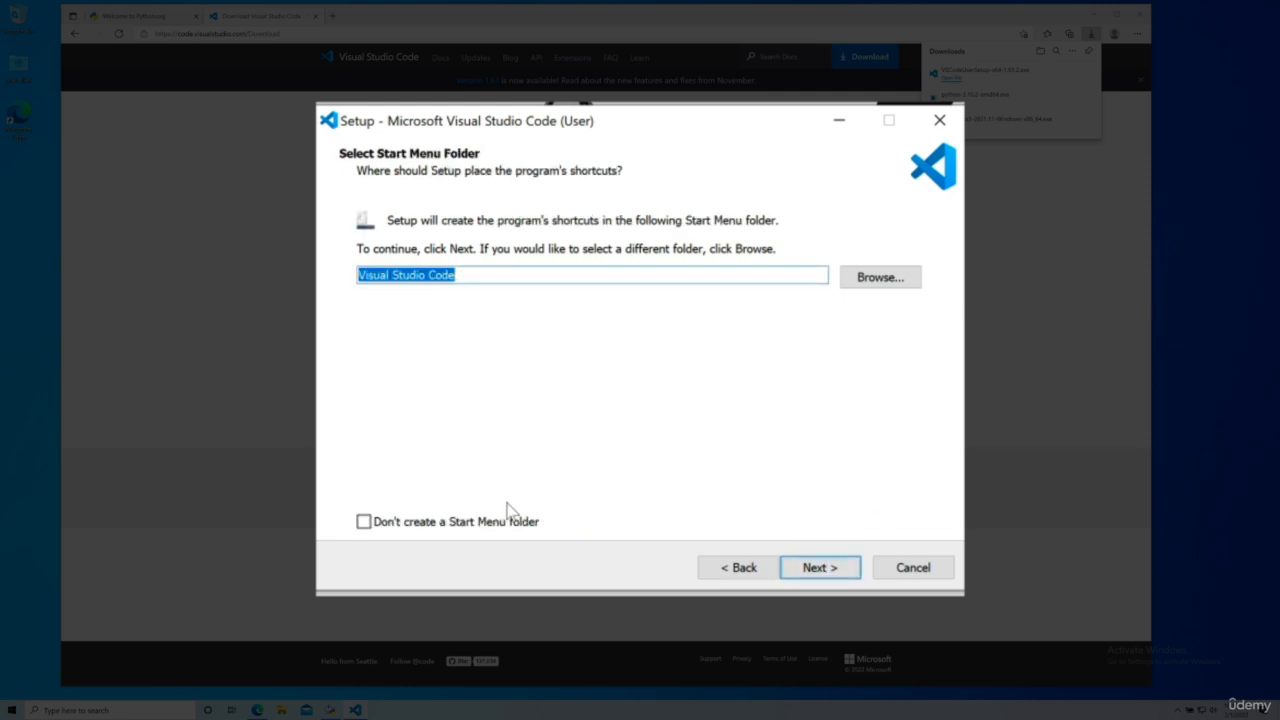
click(818, 568)
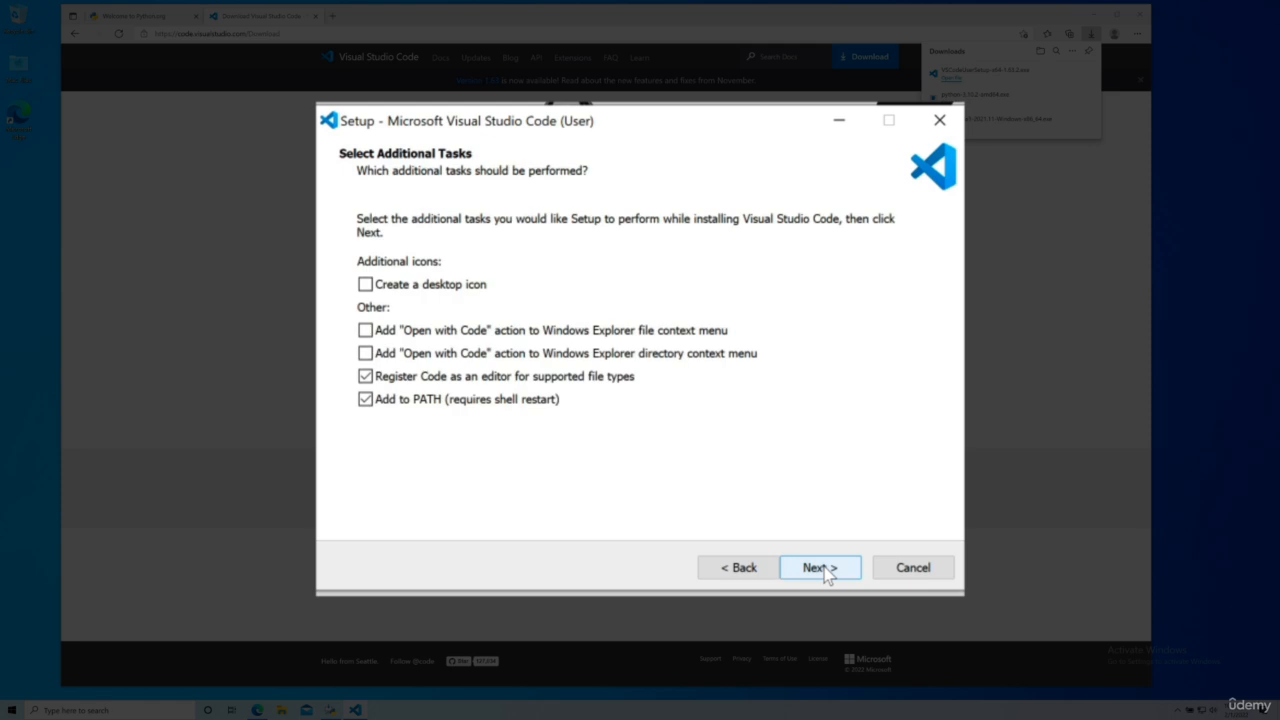
Step: Enable both "Open with Code" Explorer context menu actions for files and directories, then install and launch Visual Studio Code
click(366, 331)
click(366, 354)
click(818, 575)
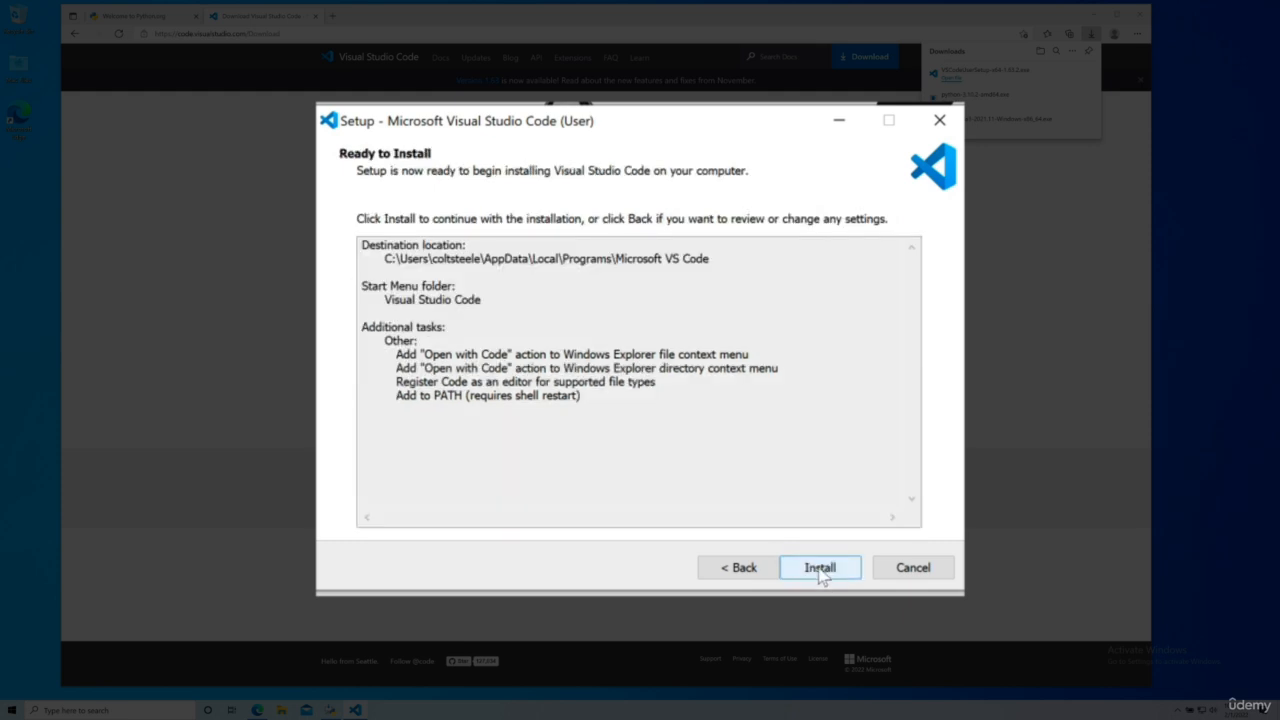
click(820, 575)
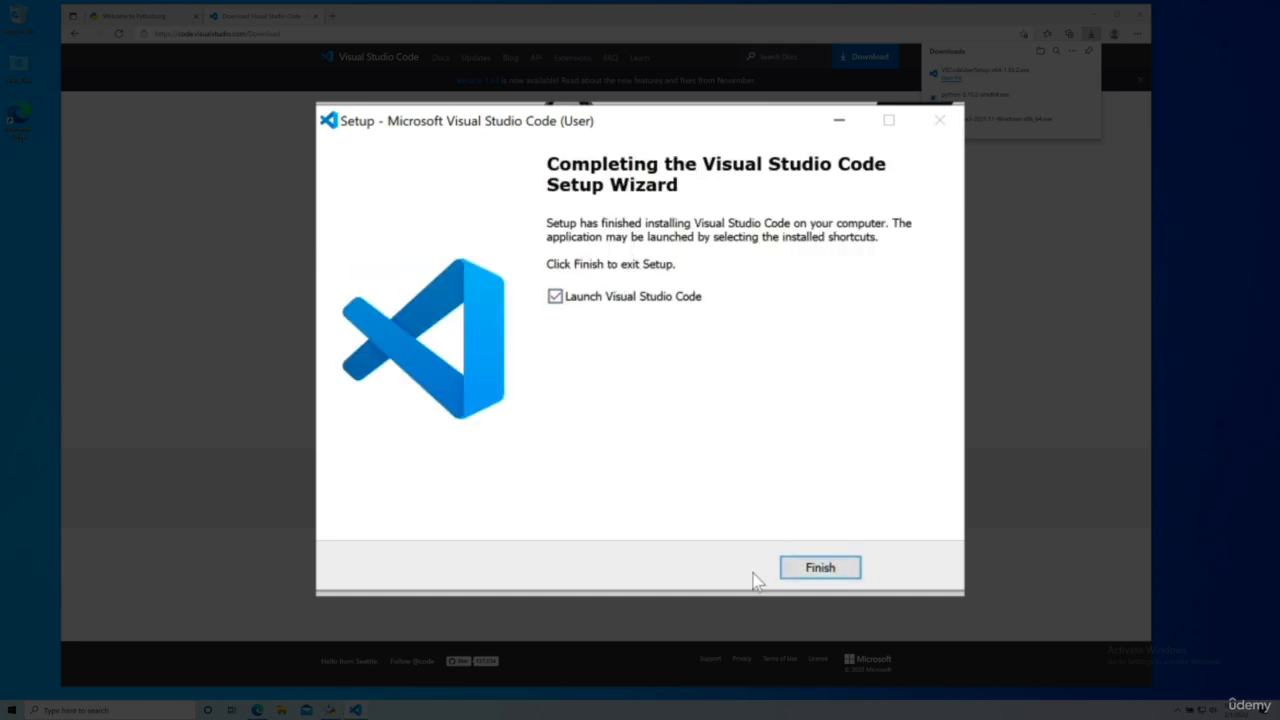
click(822, 566)
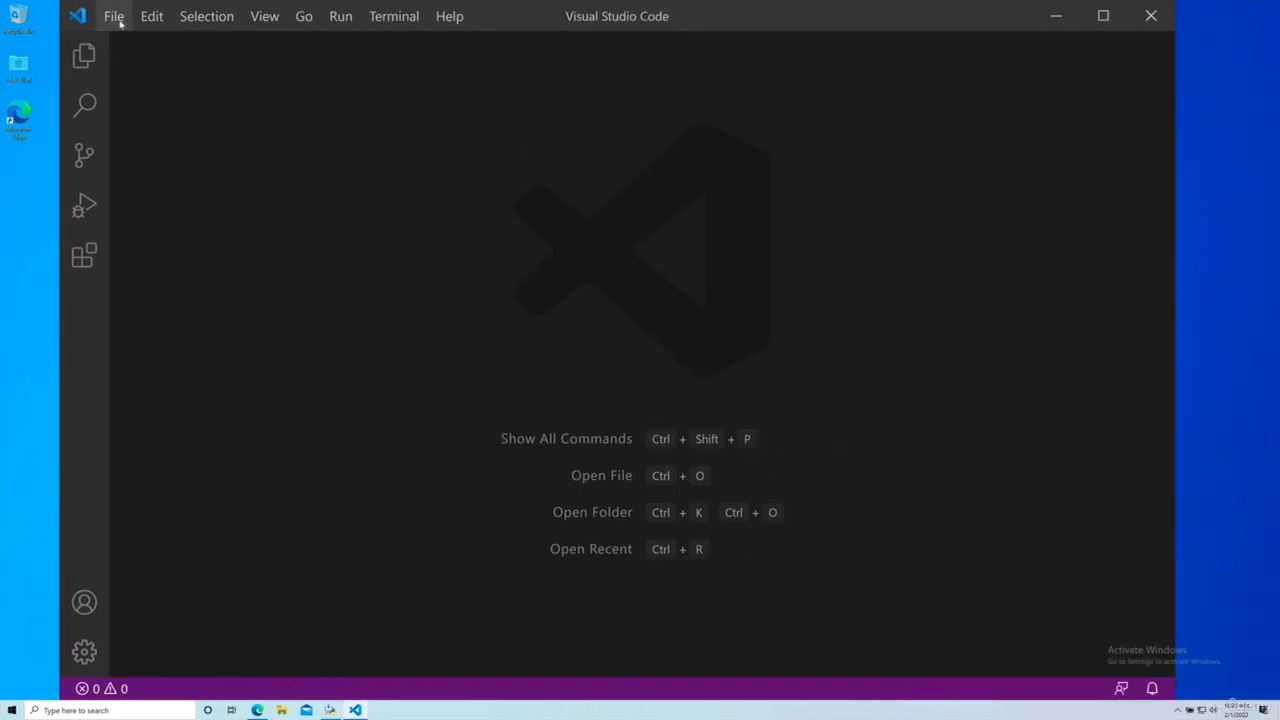
Step: Create a new file in Visual Studio Code and save it on the Desktop as first.py
click(114, 16)
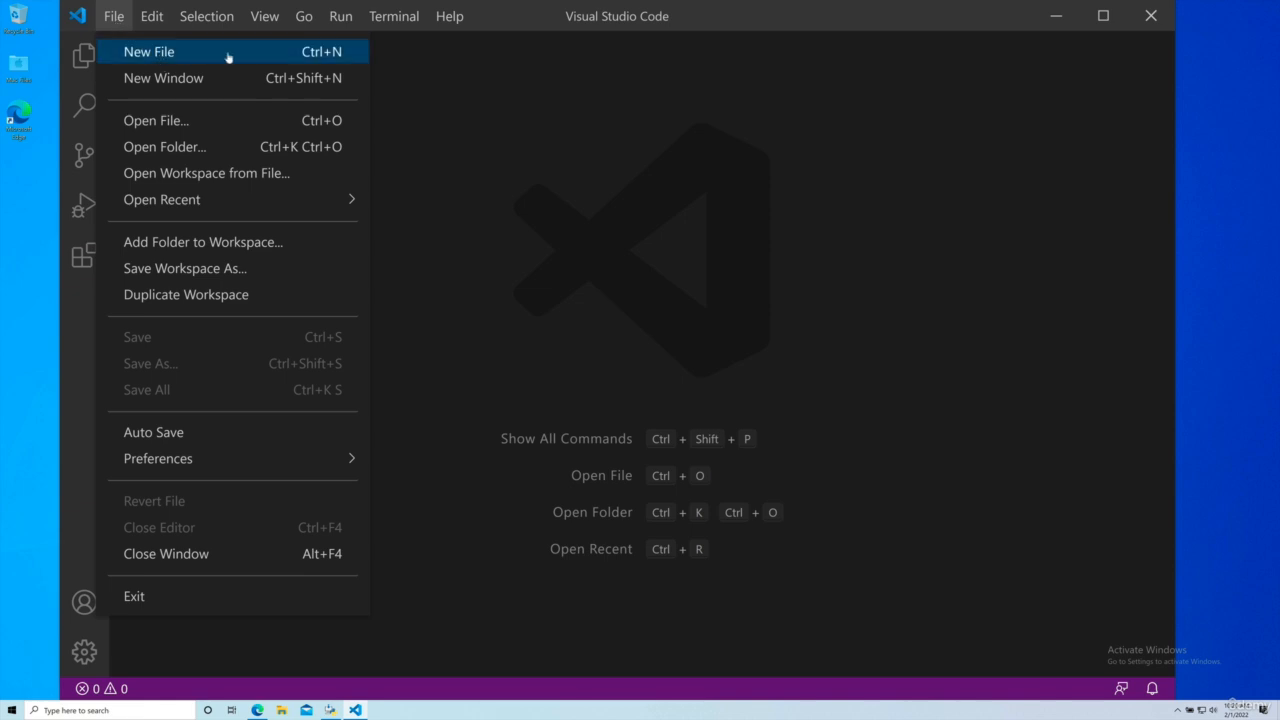
click(328, 52)
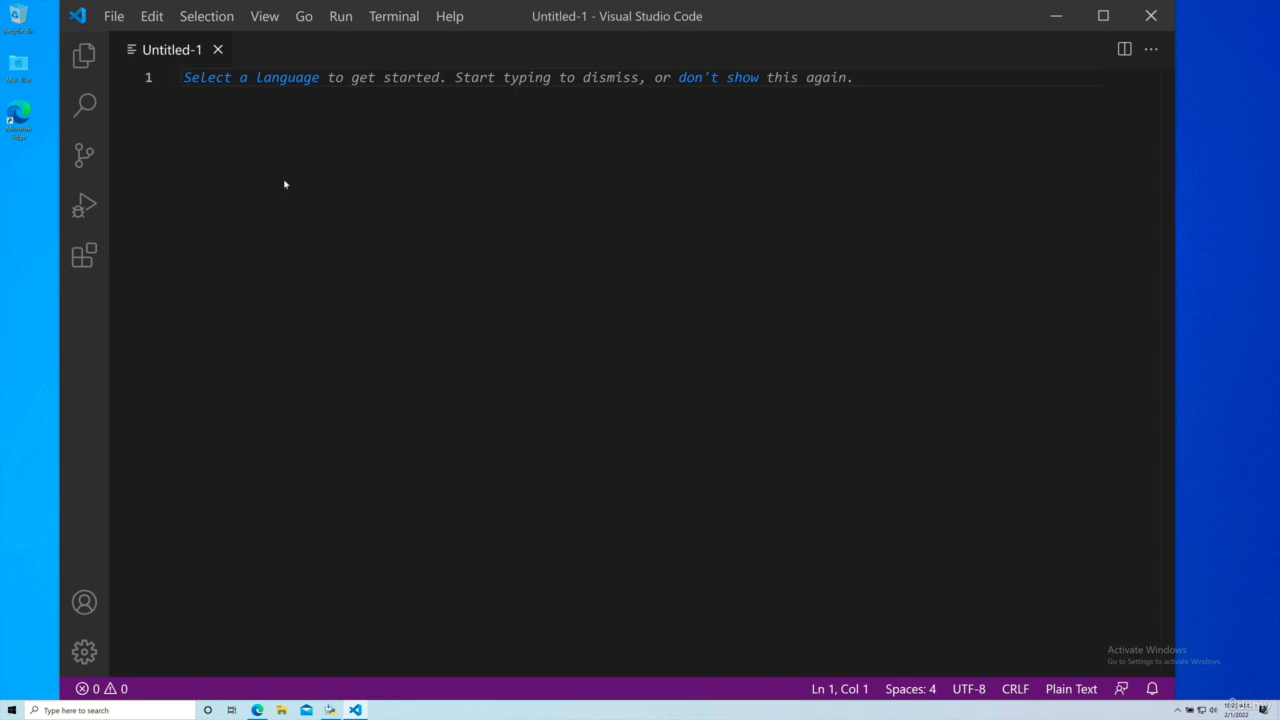
key(ctrl+s)
click(95, 75)
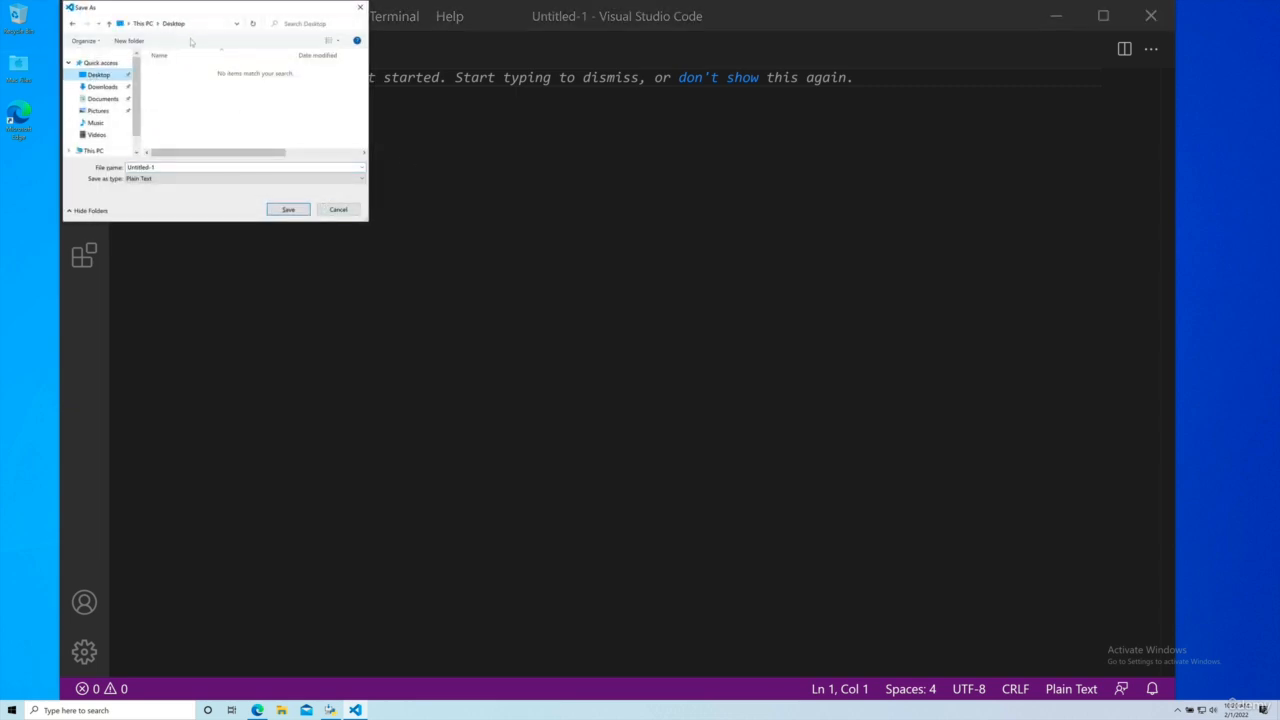
click(183, 169)
drag(183, 169, 127, 168)
key(BackSpace)
key(Tab)
click(287, 210)
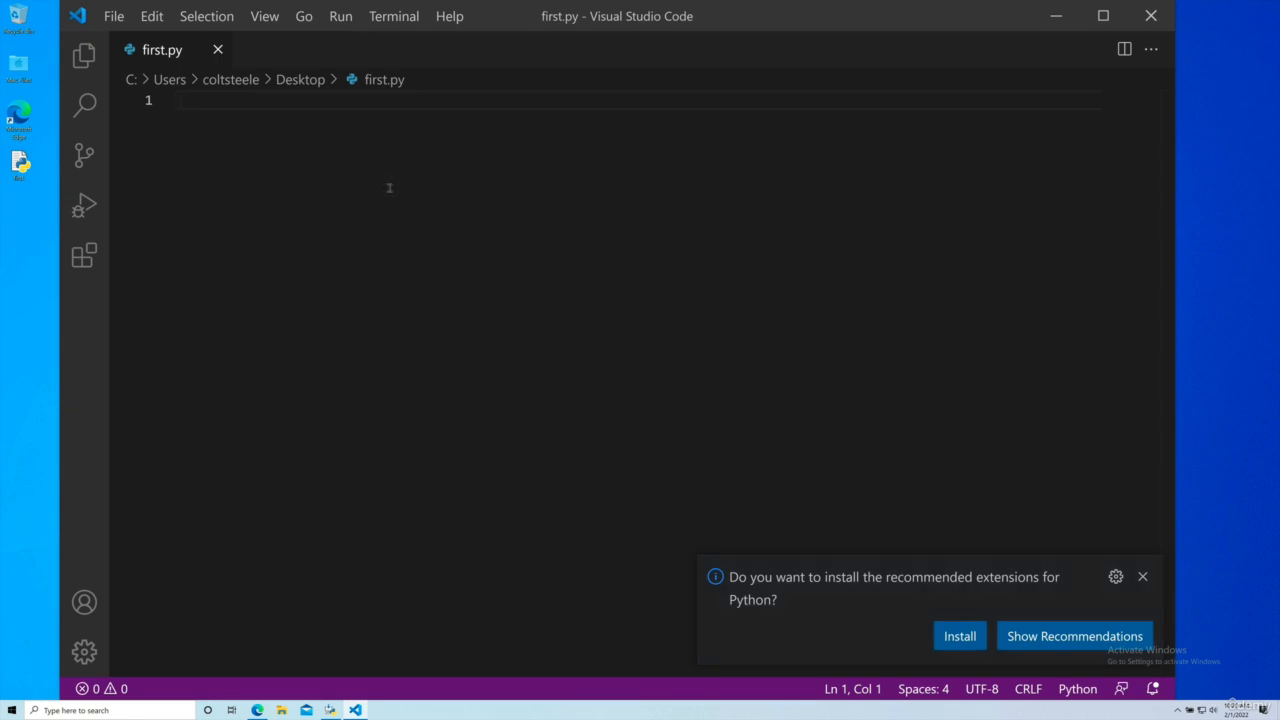
Step: Install the recommended extensions for Python in Visual Studio Code
click(960, 636)
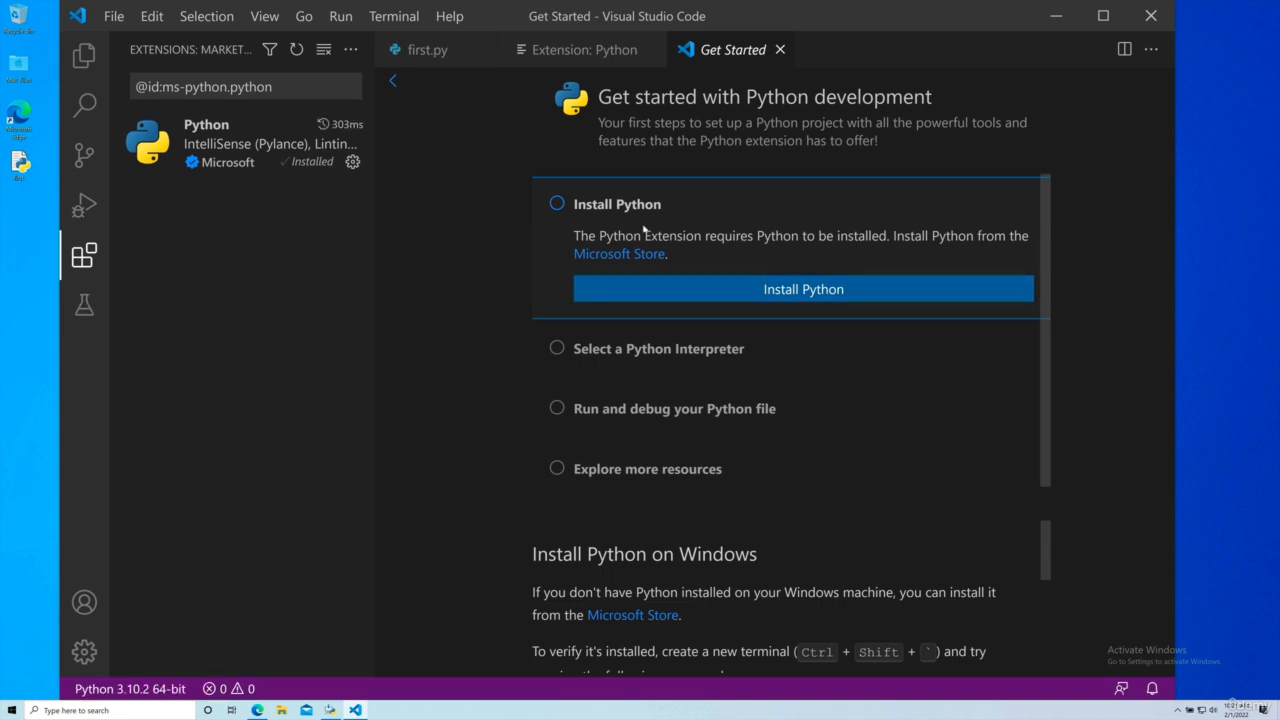
Step: Mark Install Python as done, choose Python 3.10.2 64-bit as the interpreter, and close the getting-started and extension pages
click(557, 205)
click(675, 352)
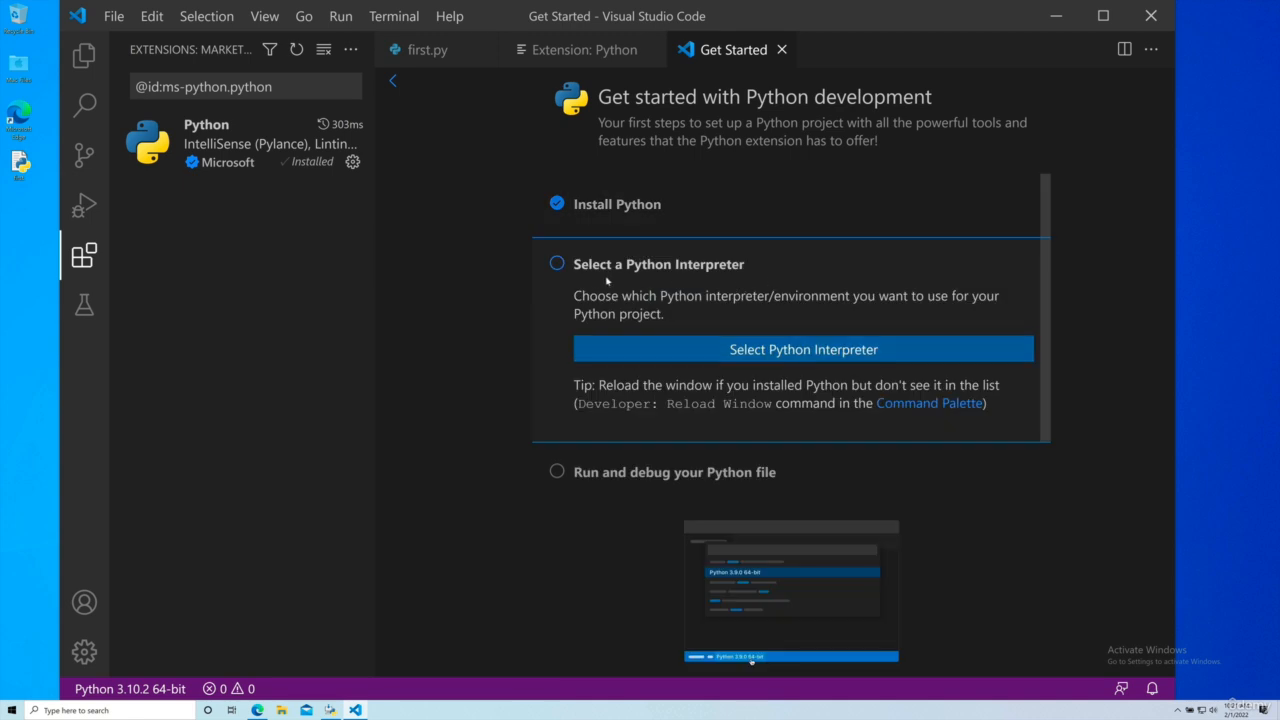
click(850, 352)
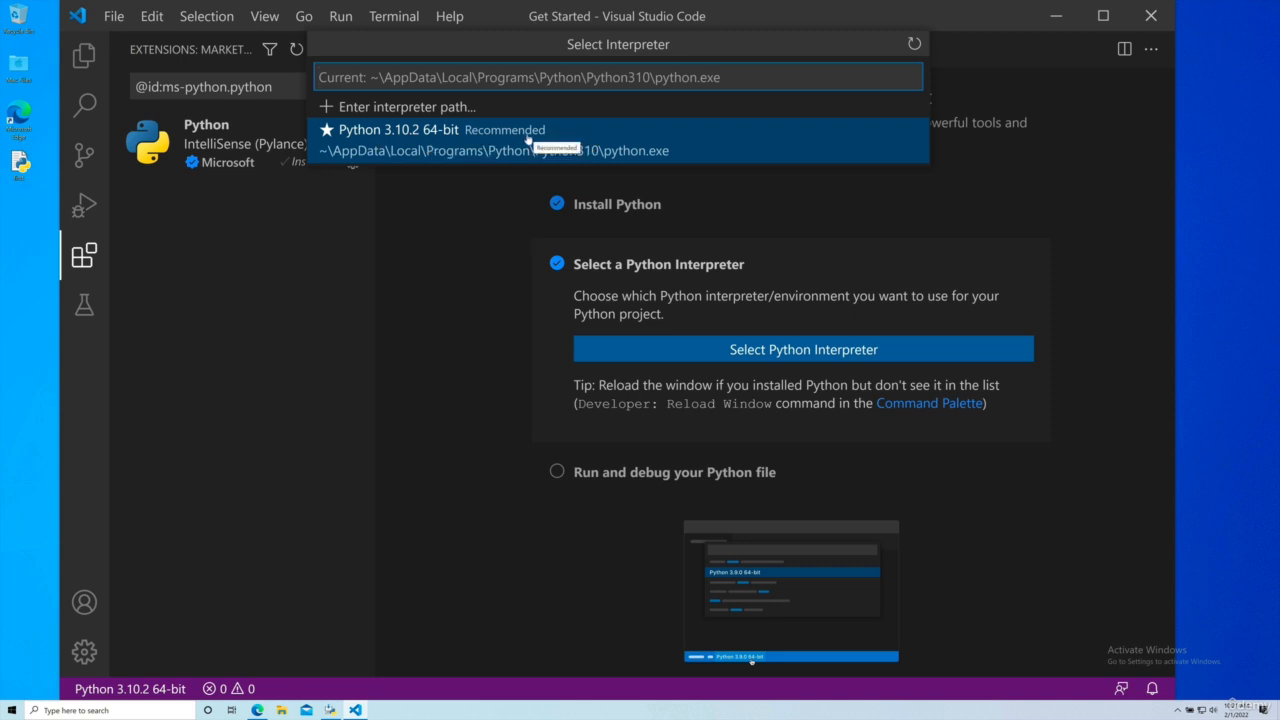
click(424, 138)
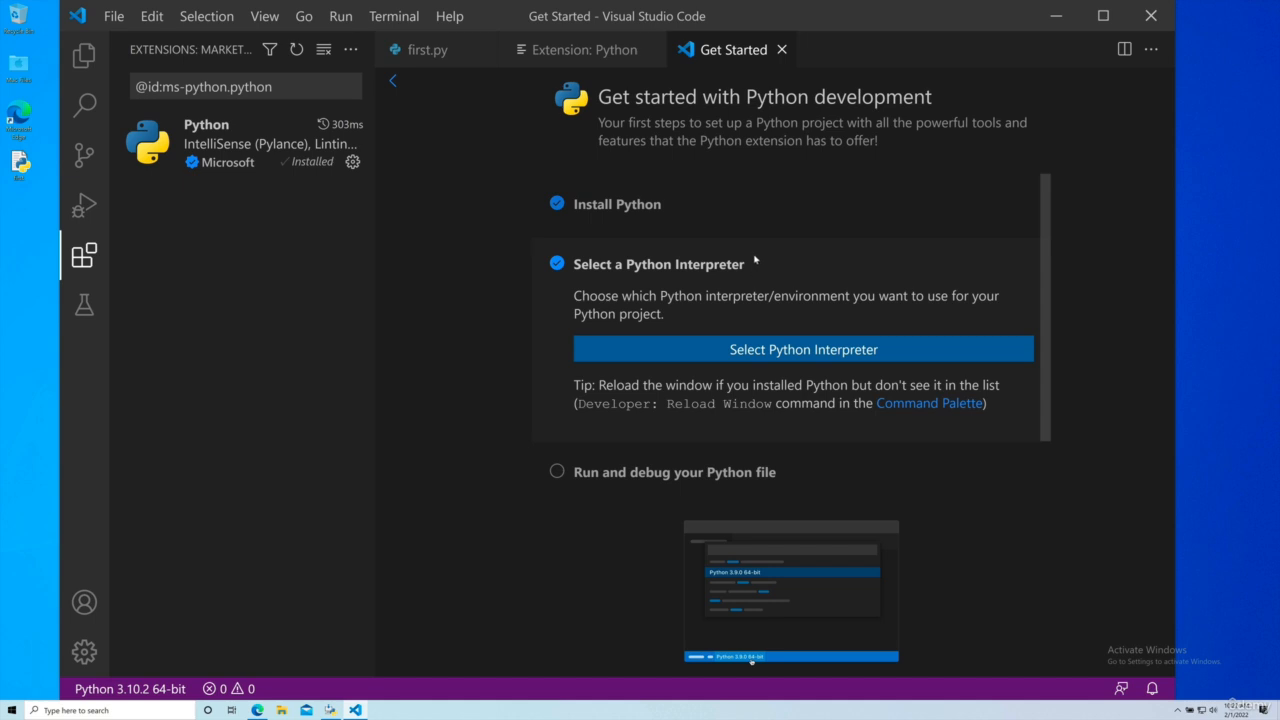
click(782, 49)
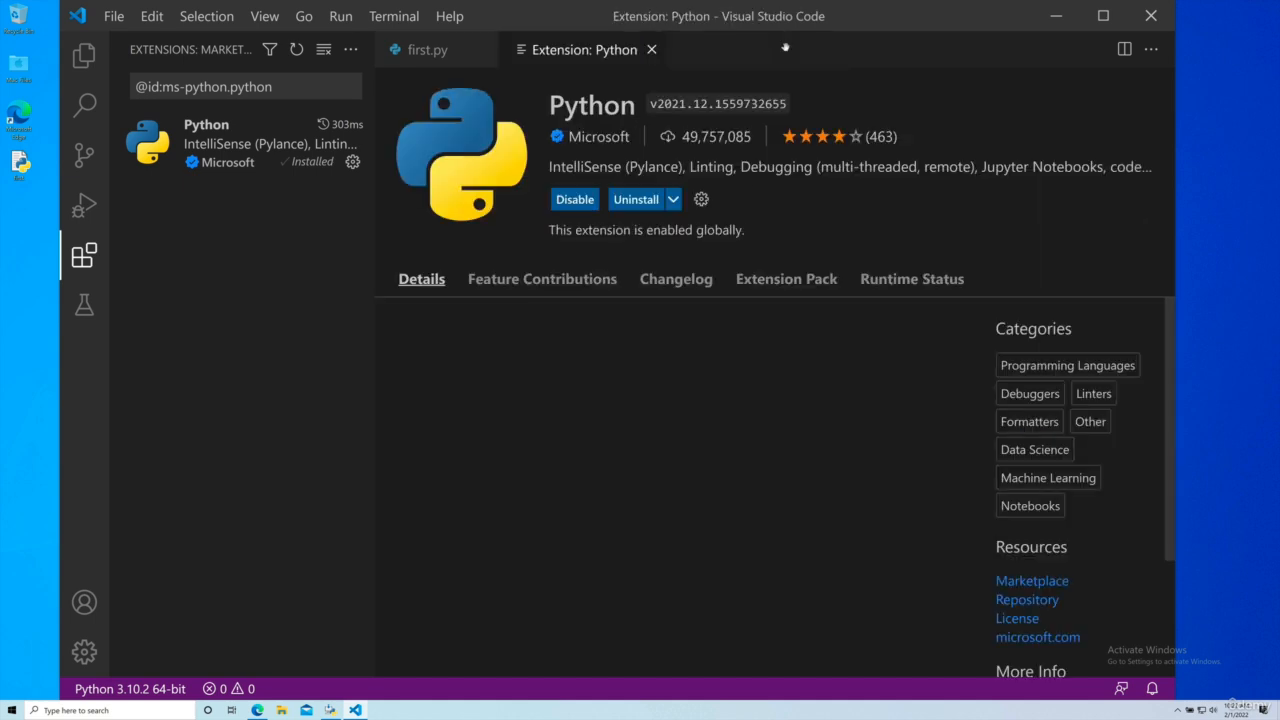
click(651, 49)
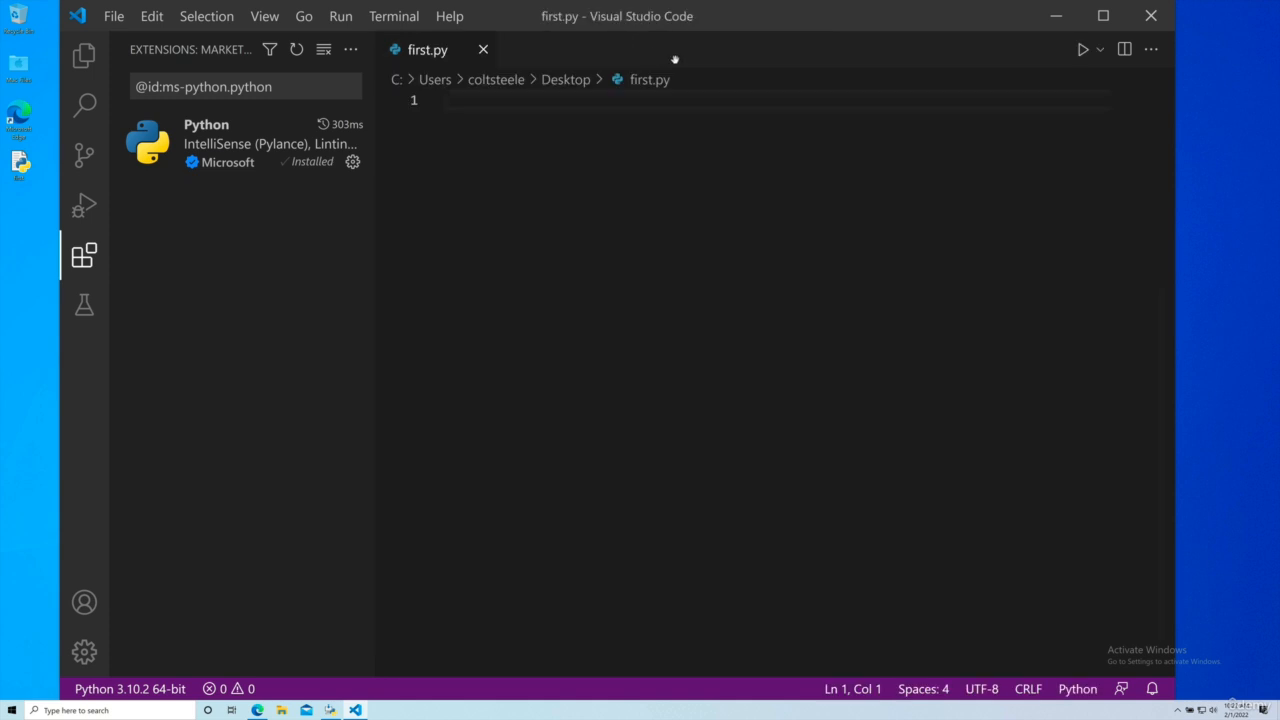
Step: Write print("HELLO WORLD!!") followed by two line breaks in first.py and save the file
text(print)
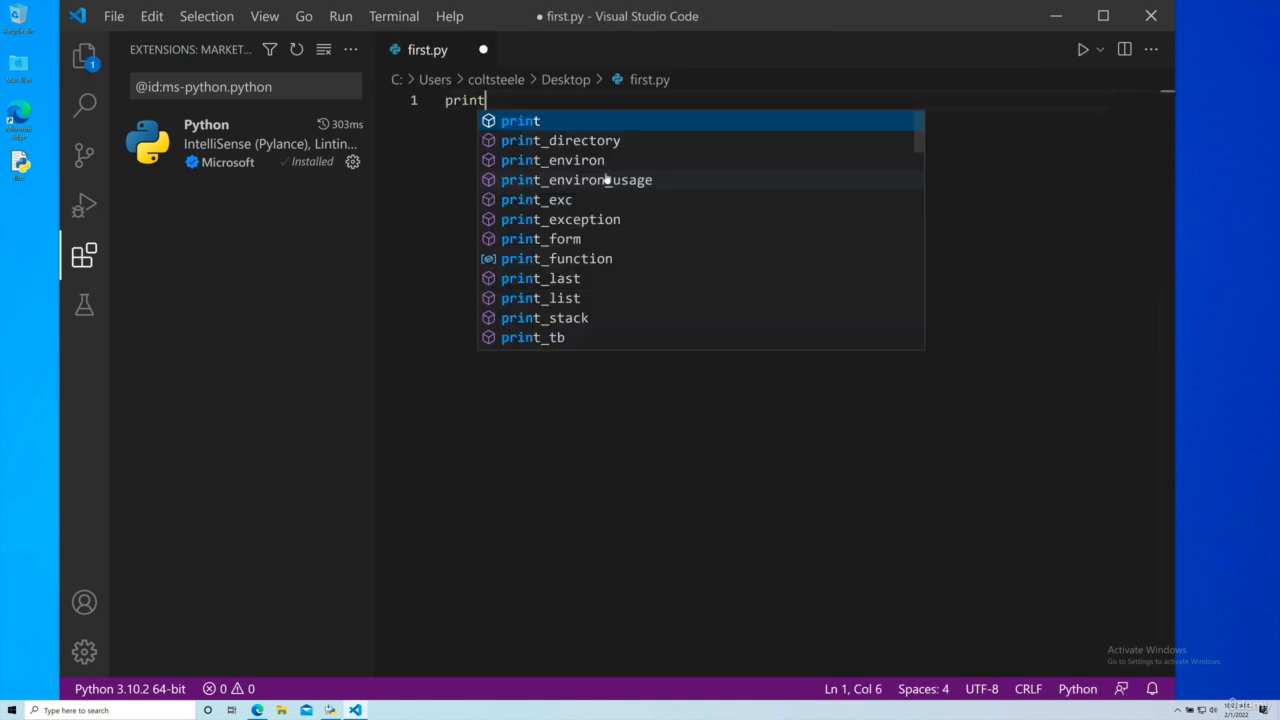
text(("HELLO WORLD)
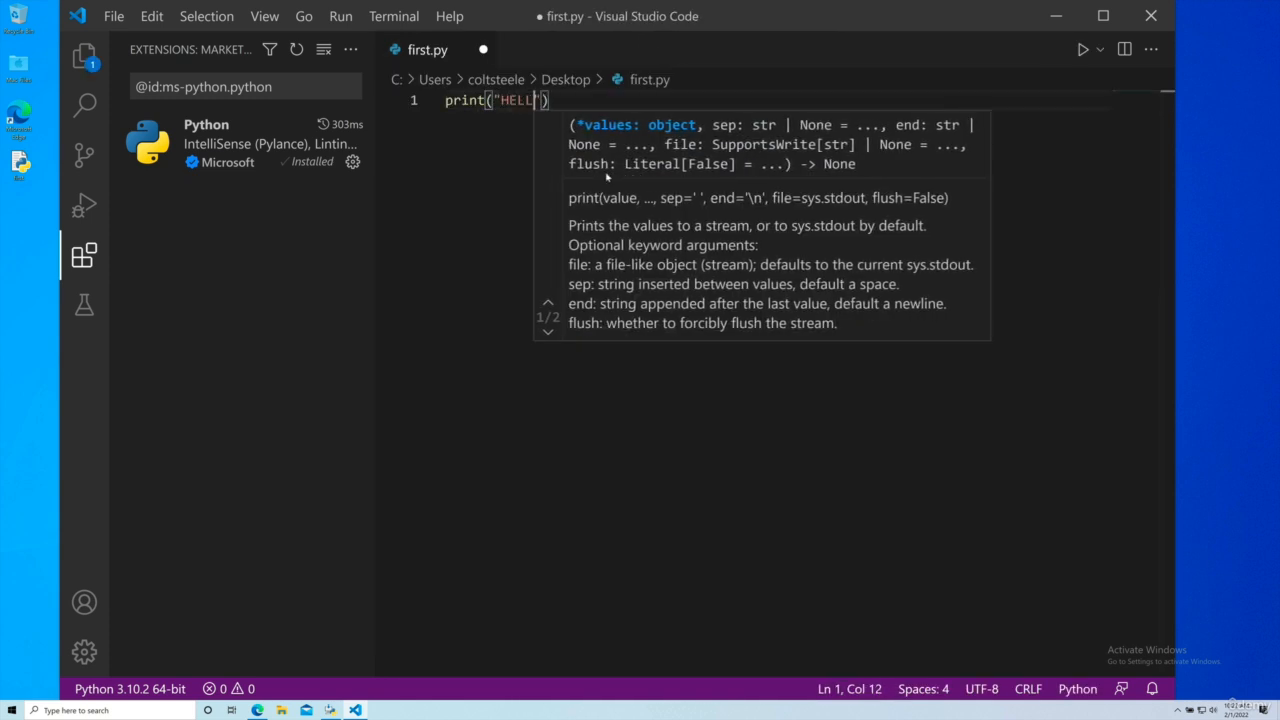
key(BackSpace)
text(!!"))
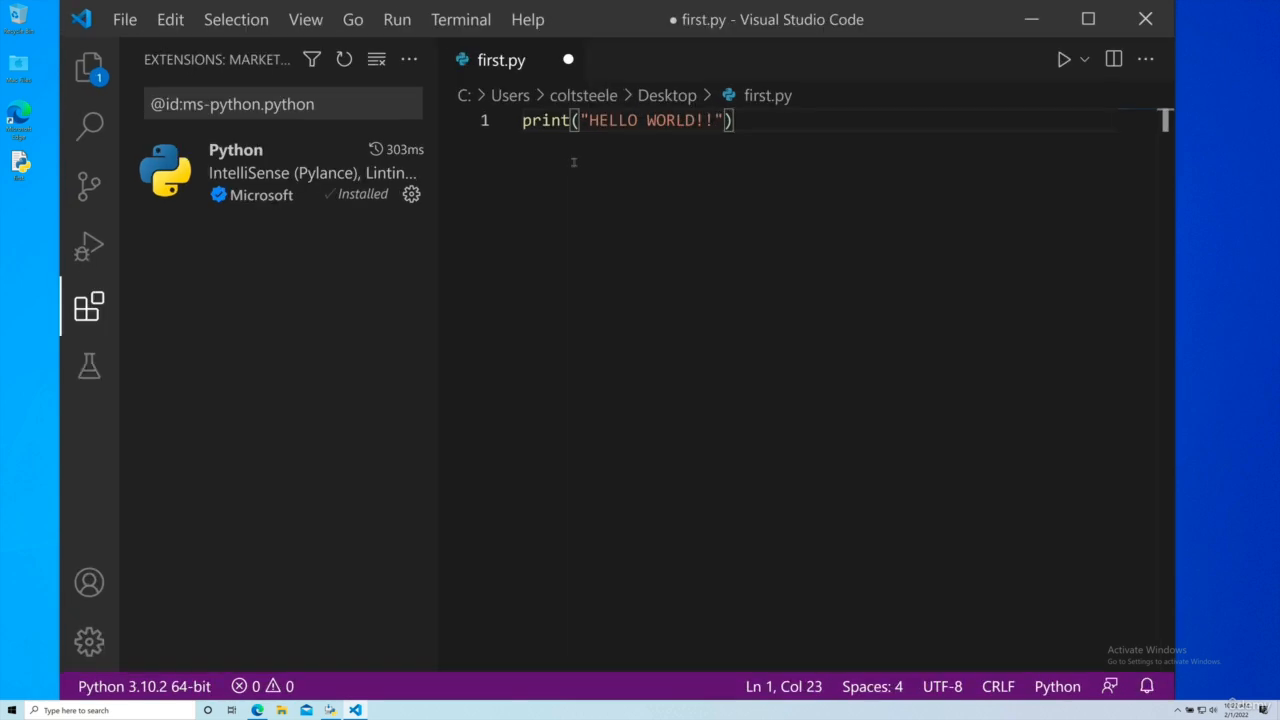
key(Return)
key(Return)
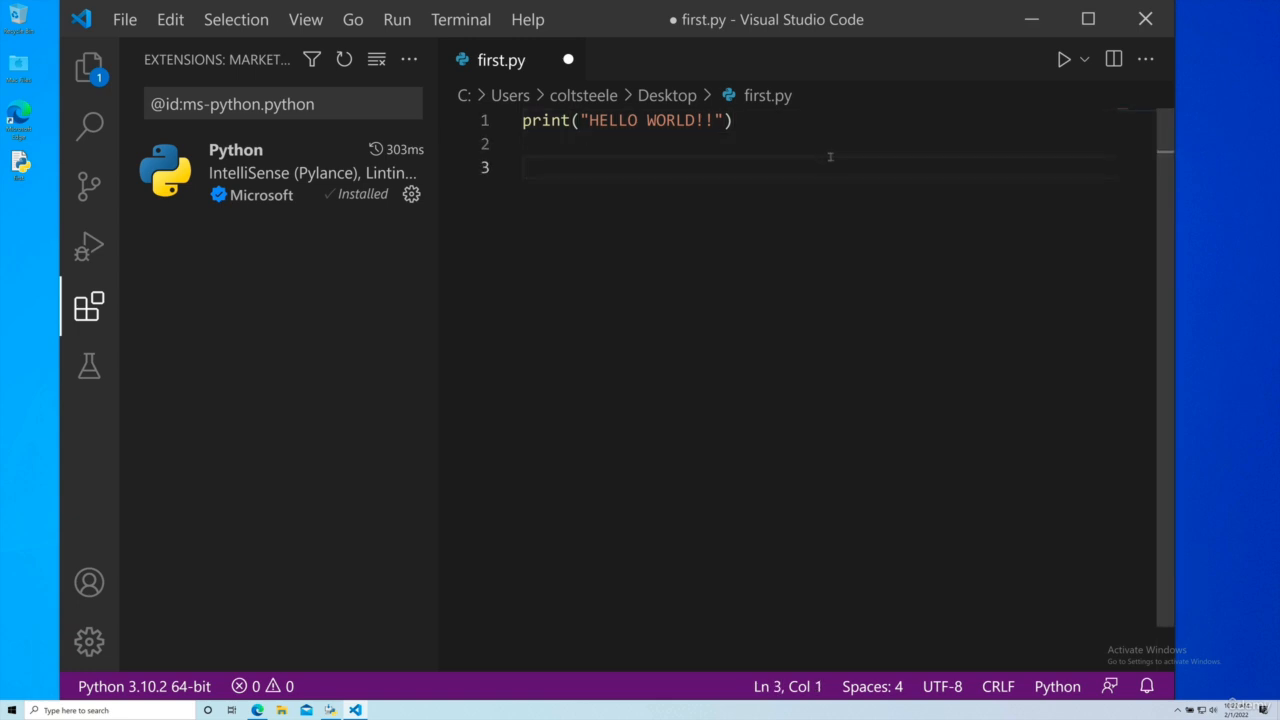
key(ctrl+s)
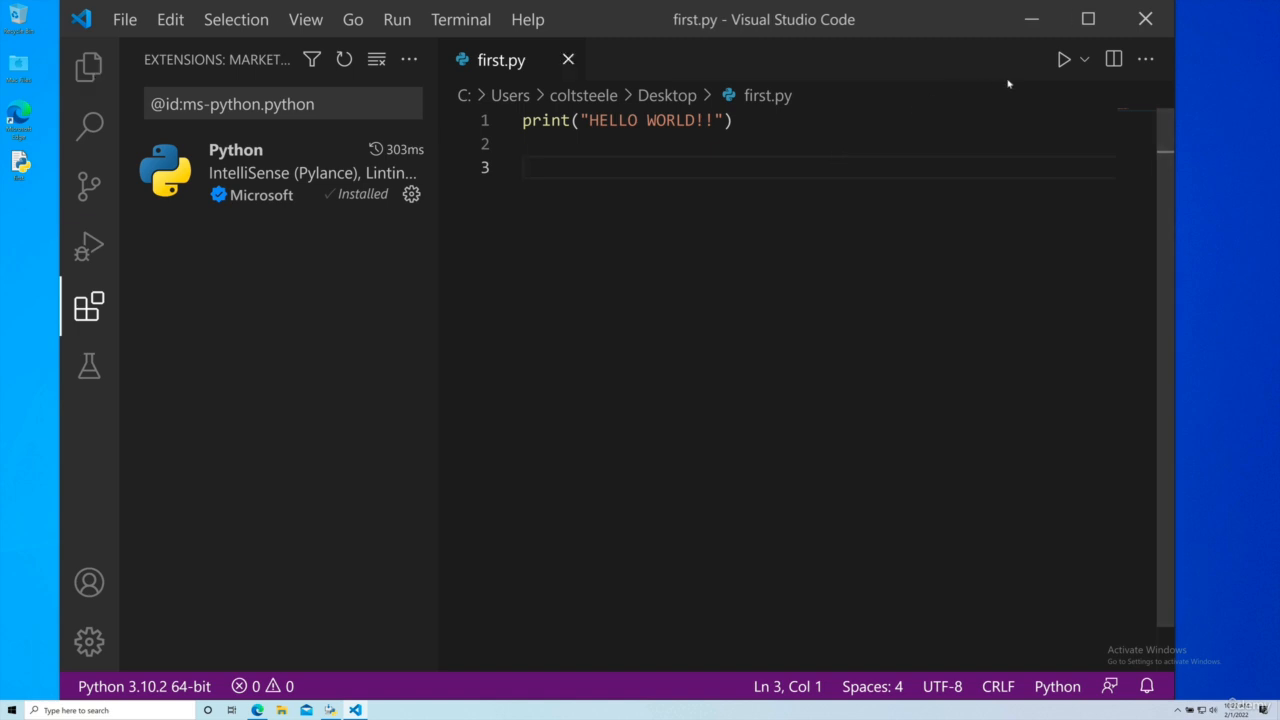
Step: Run first.py and check the text it prints in the terminal
click(1063, 60)
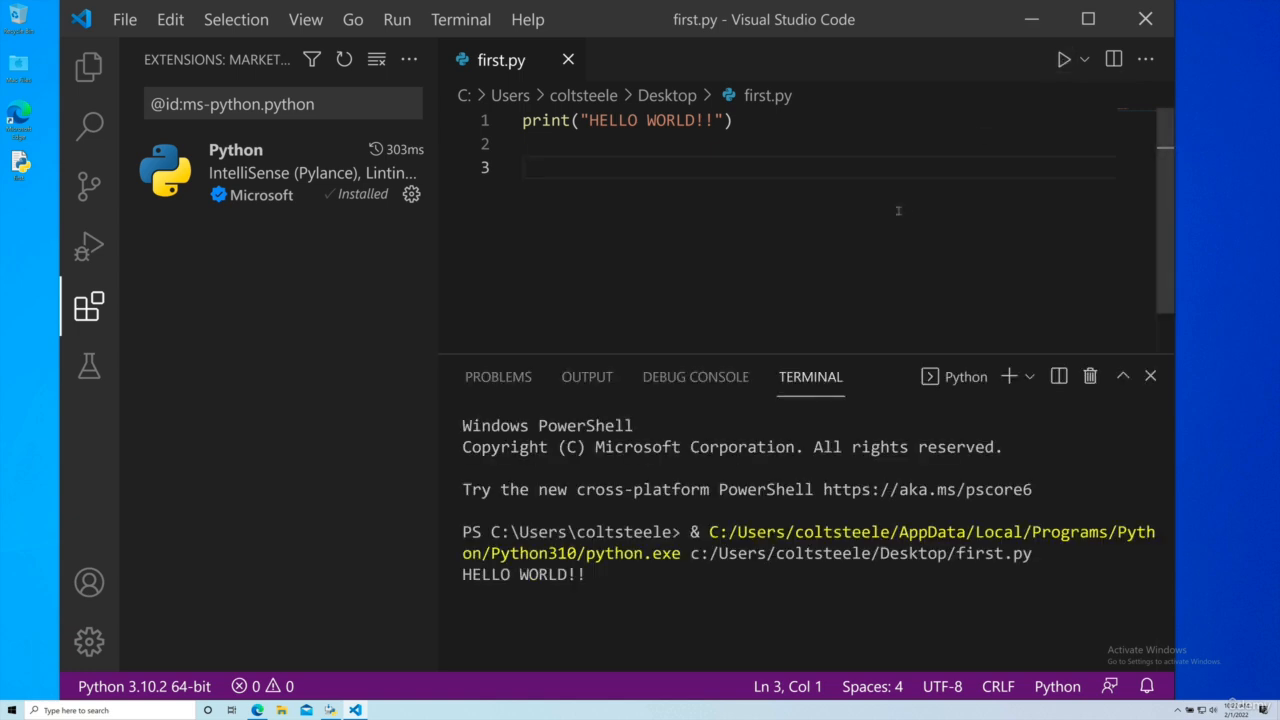
drag(605, 575, 463, 574)
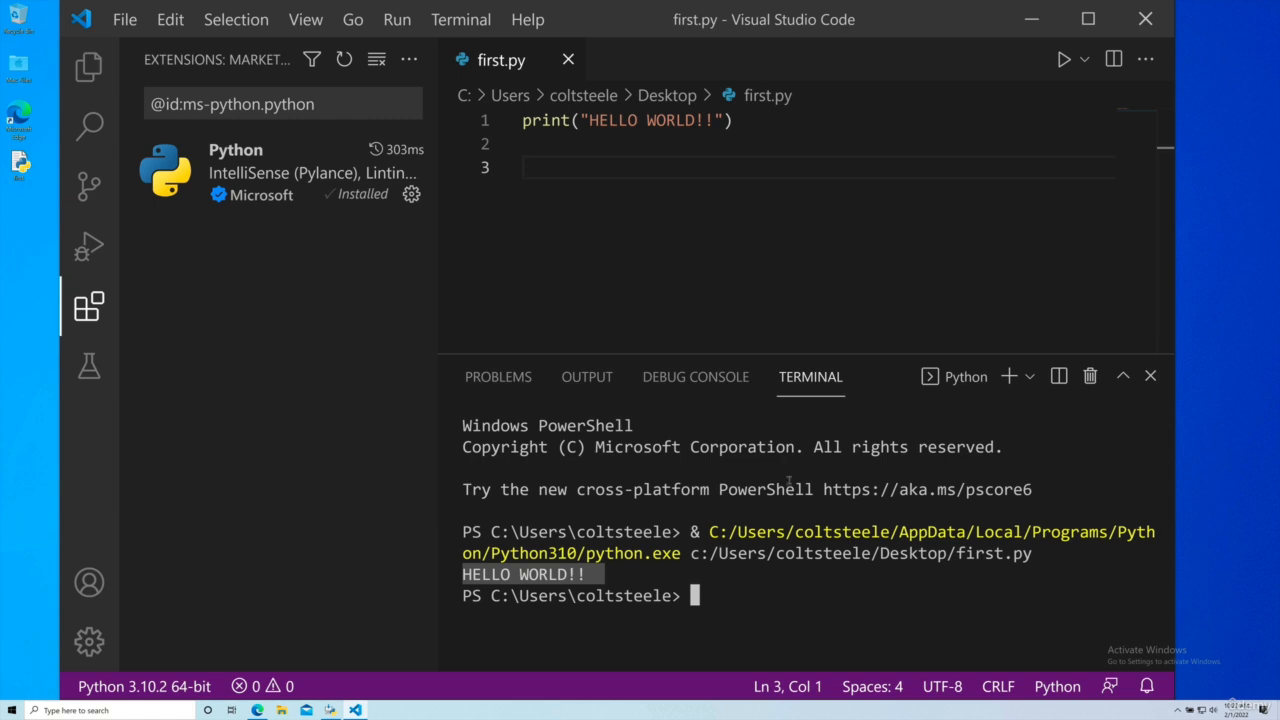
click(815, 574)
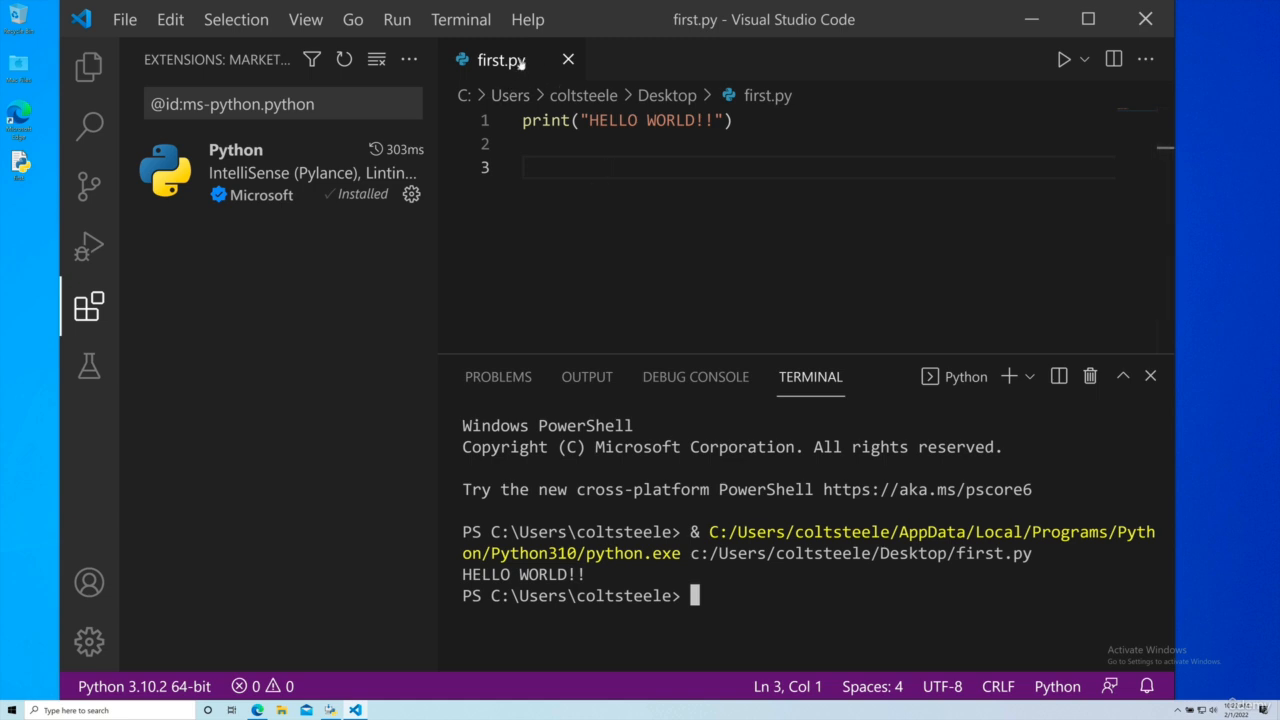
Step: Change the printed message in first.py to "GOODBYE WORLD!!"
click(718, 190)
drag(715, 121, 602, 120)
click(687, 121)
key(BackSpace)
key(BackSpace)
text(GOODBYE)
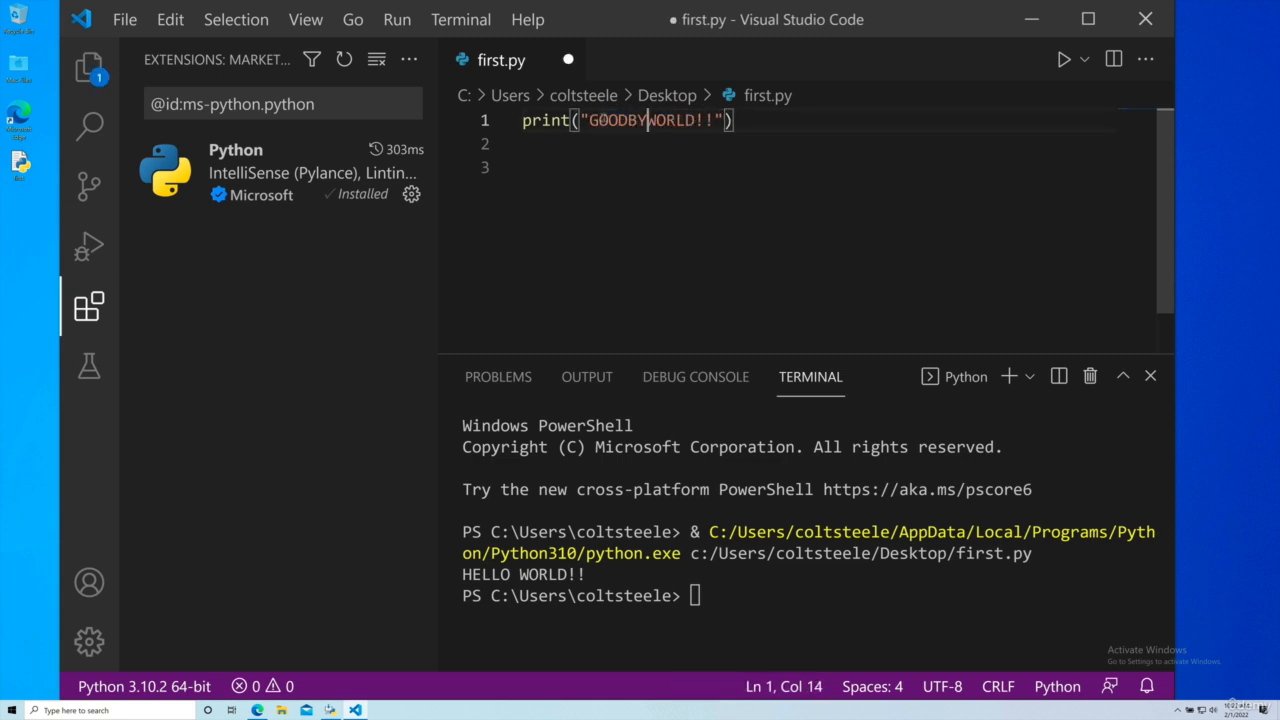
Step: Run the edited first.py, check its terminal output, and hide the side bar with the extensions list
click(1064, 60)
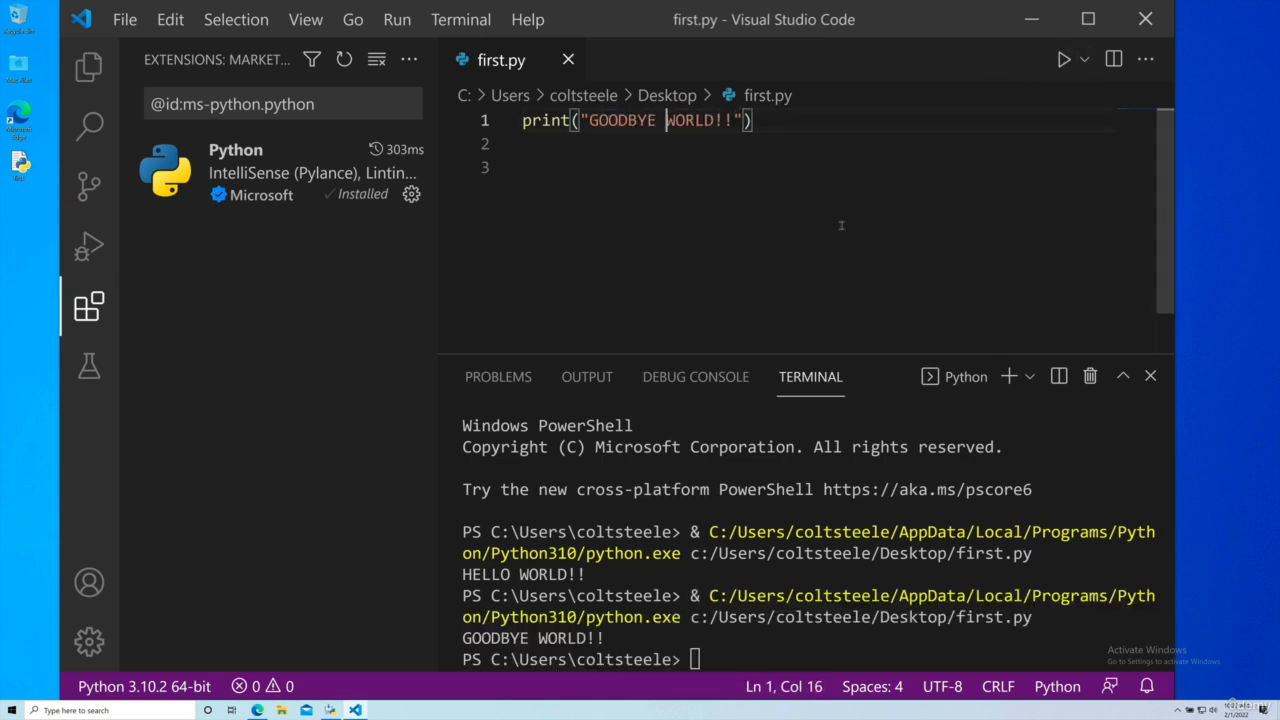
drag(463, 638, 630, 639)
click(781, 189)
key(ctrl+b)
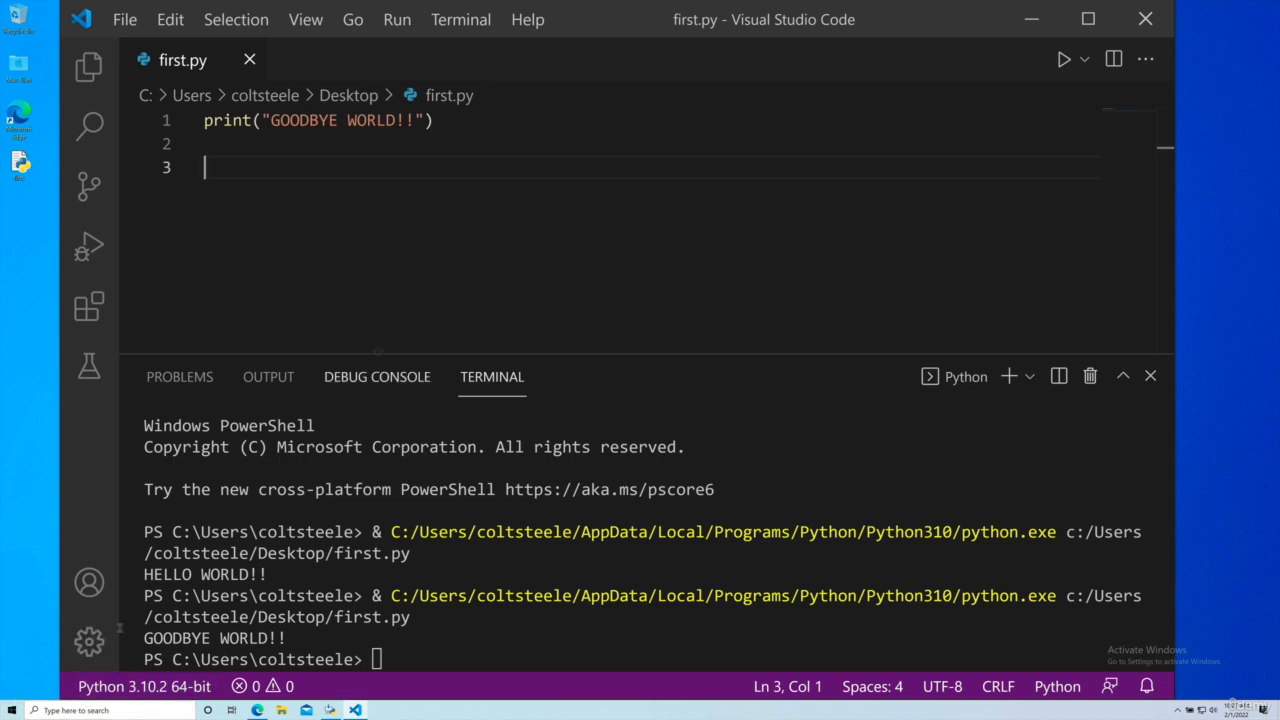
Step: Open the Windows Command Prompt and enlarge its text
click(14, 712)
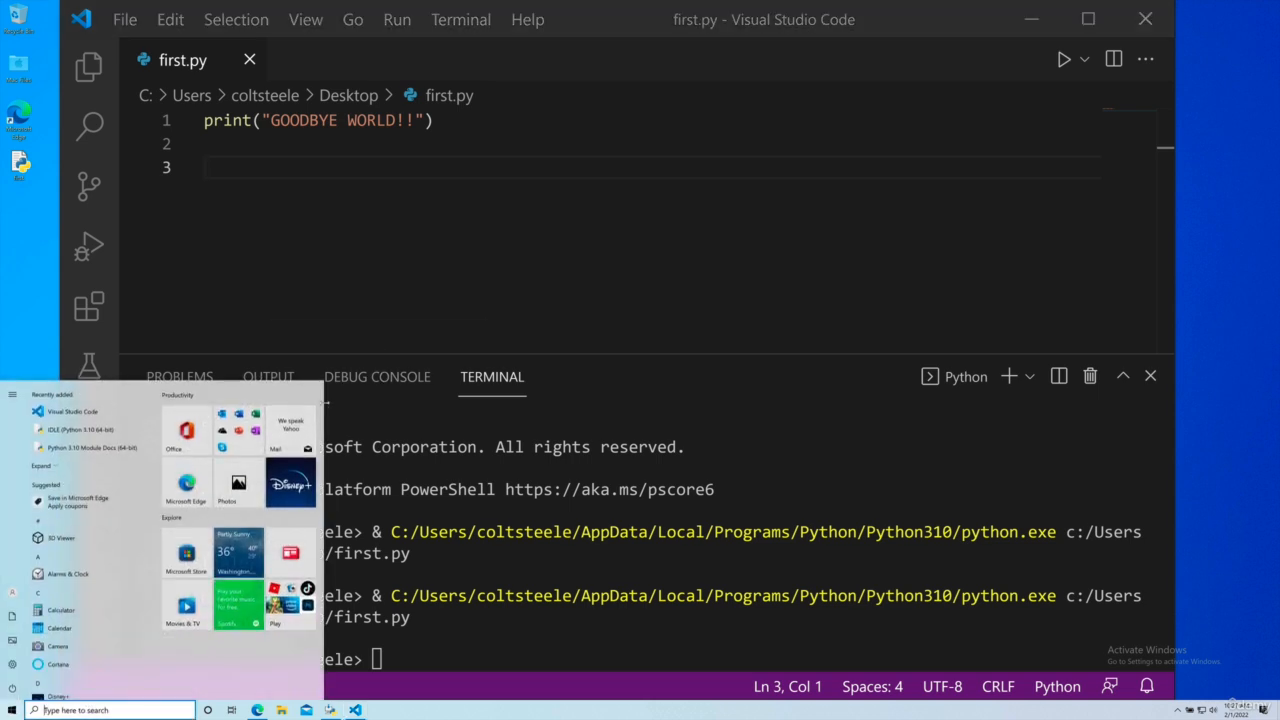
text(cmd)
key(Return)
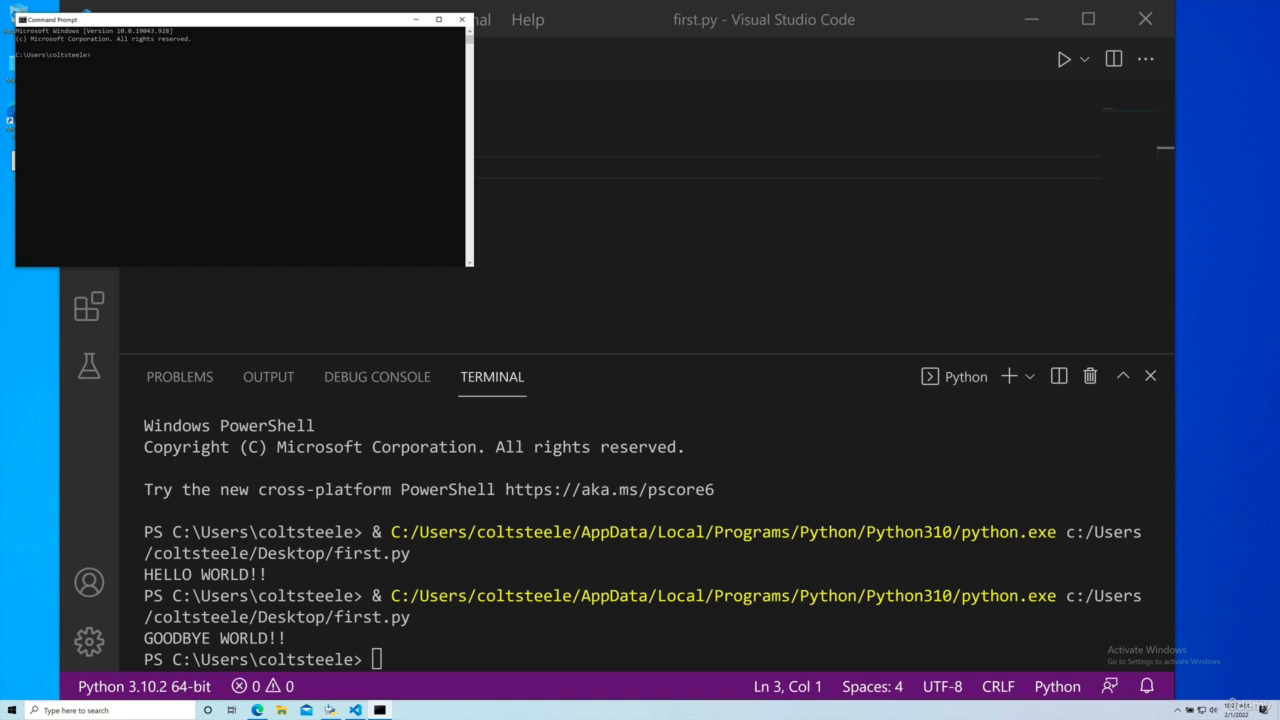
ctrl+scroll(178, 100, up, 4)
ctrl+scroll(178, 100, up, 3)
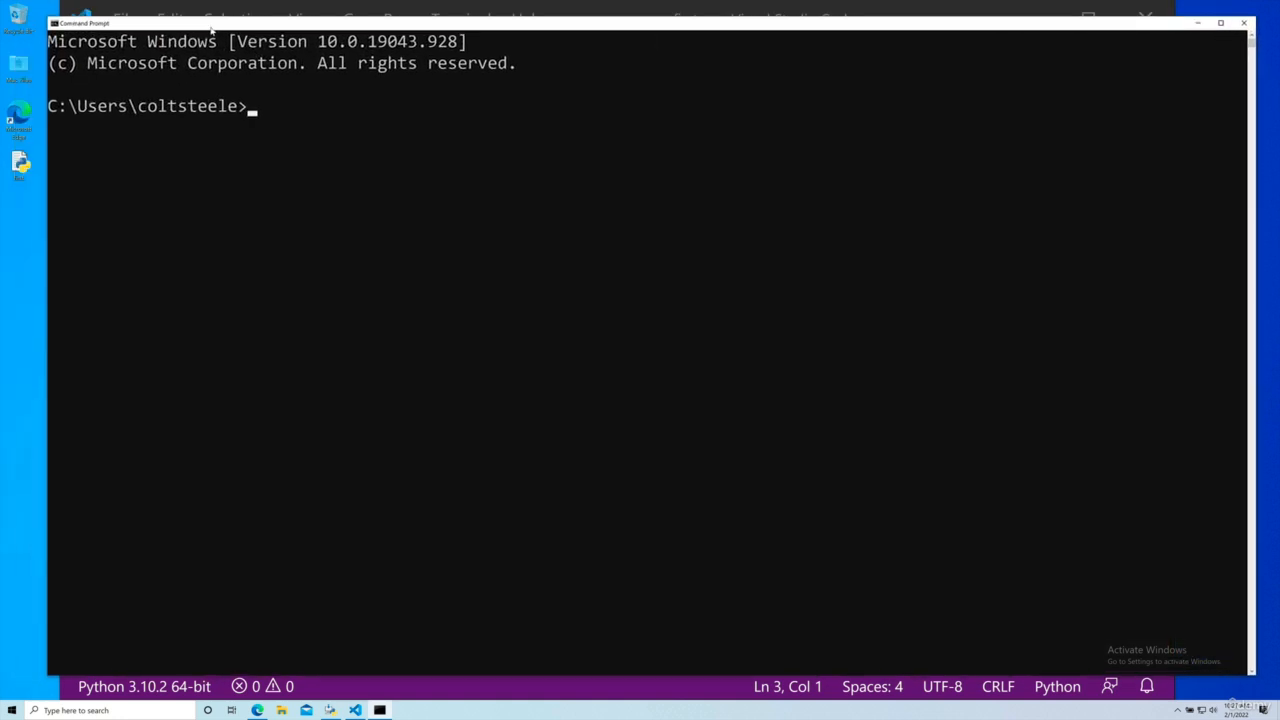
Step: Install IPython from the command line with pip install ipython
text(pip install ipython)
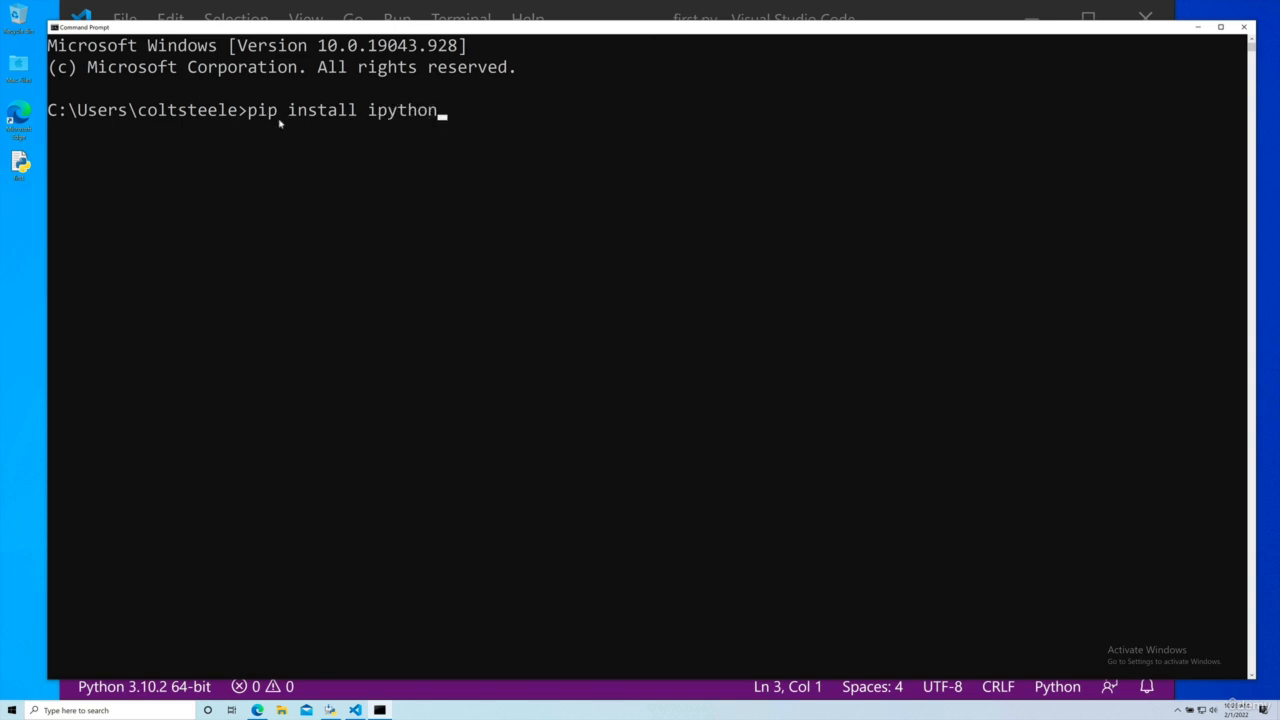
key(Return)
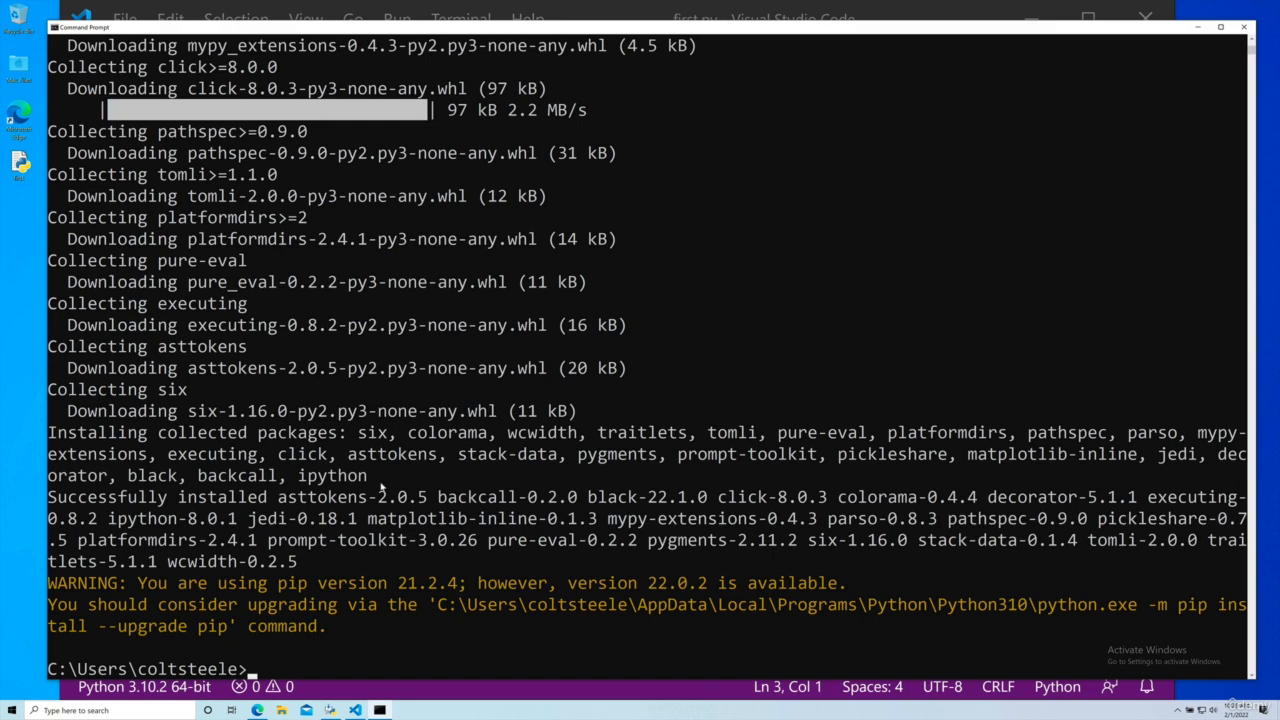
Step: Start IPython and evaluate 1 + 1 in its interactive shell
text(ipython)
key(Return)
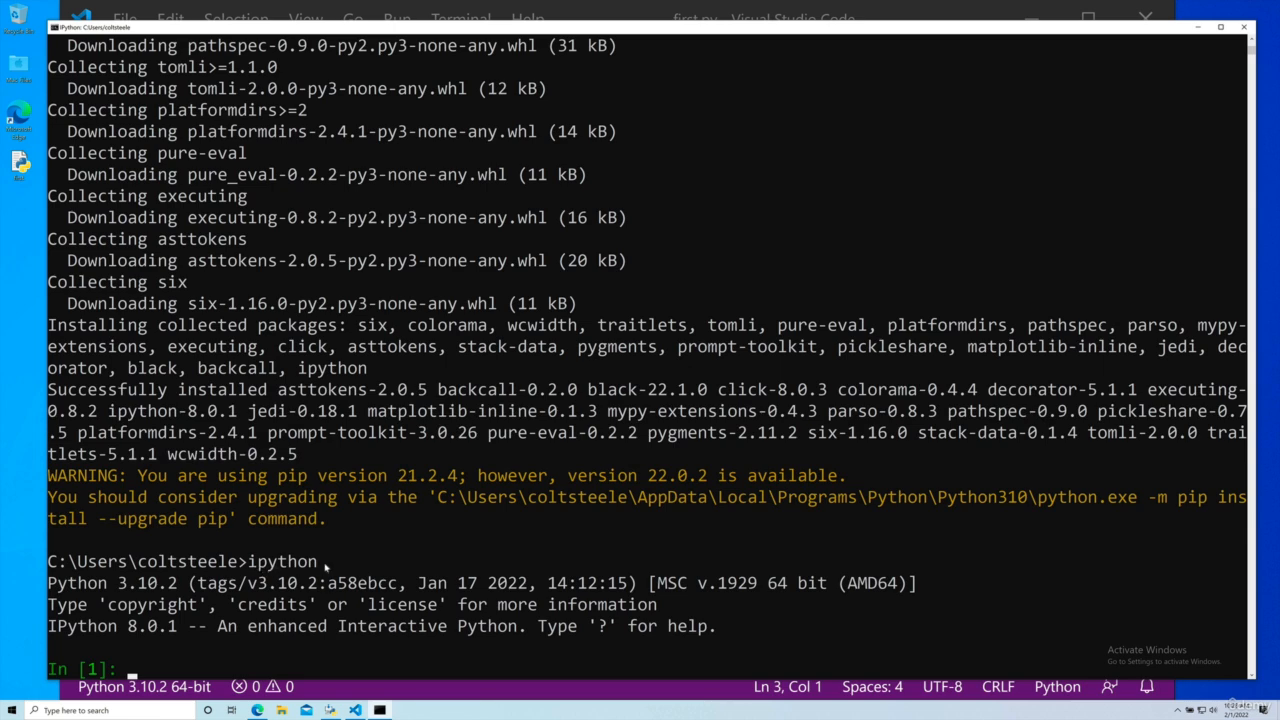
text(1 + 1)
key(Return)
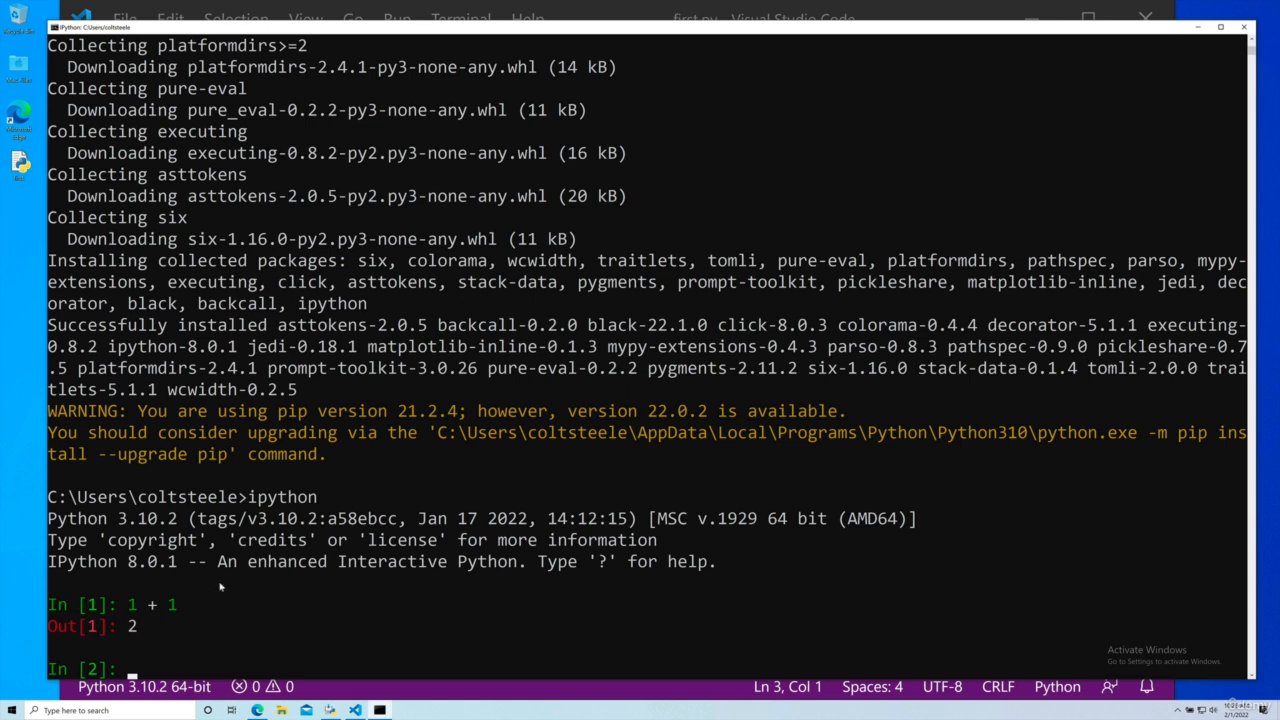
drag(180, 606, 128, 605)
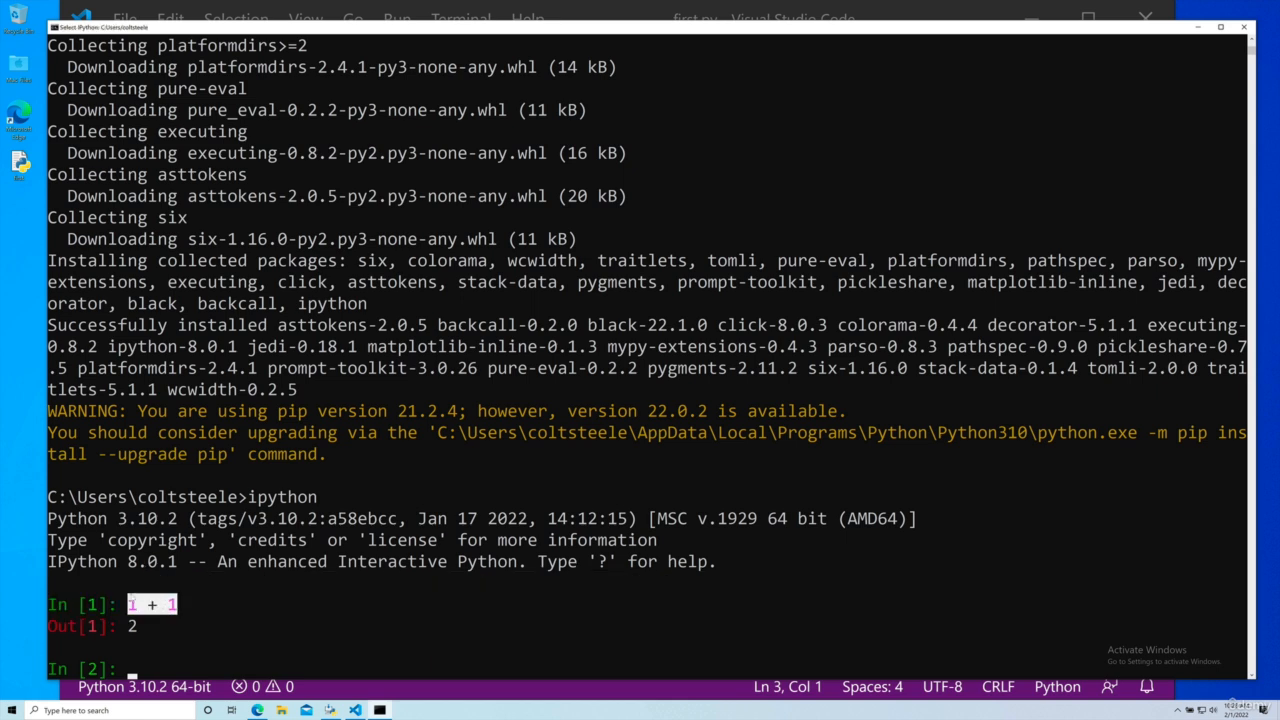
click(243, 609)
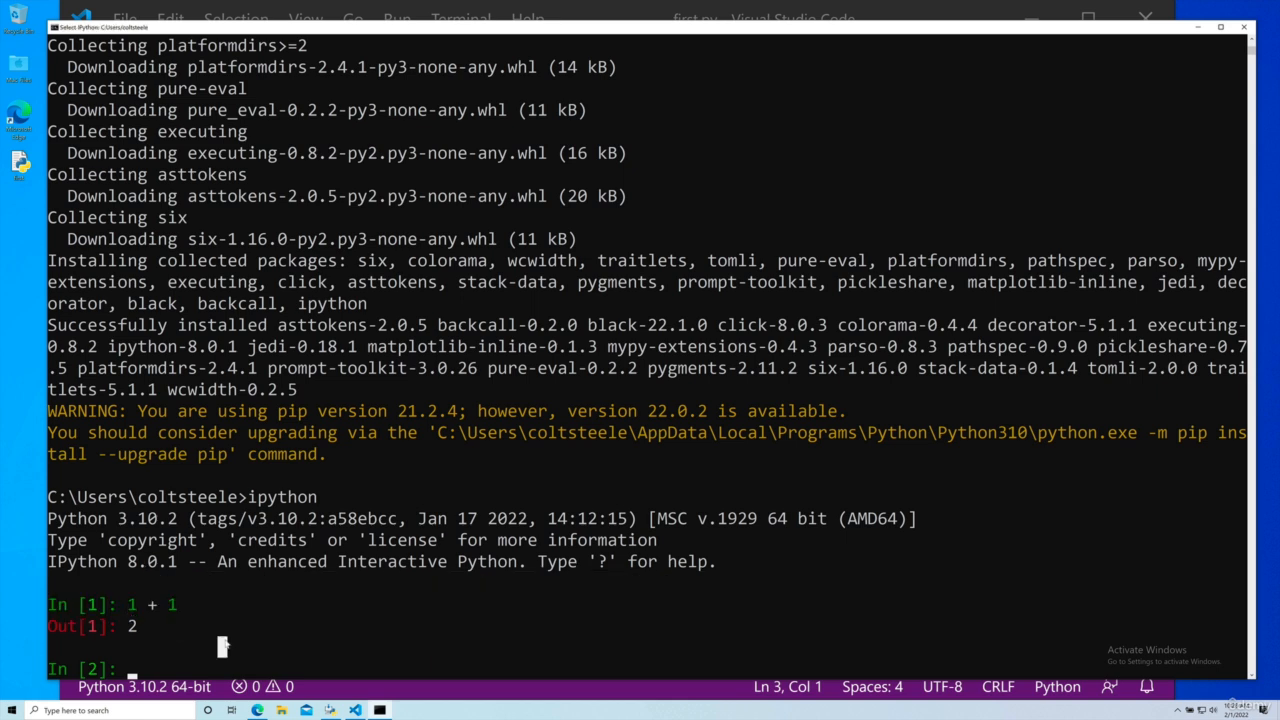
Step: Exit IPython with exit() and evaluate 1+1 in the standard Python shell started with python
text(exit())
key(Return)
text(python)
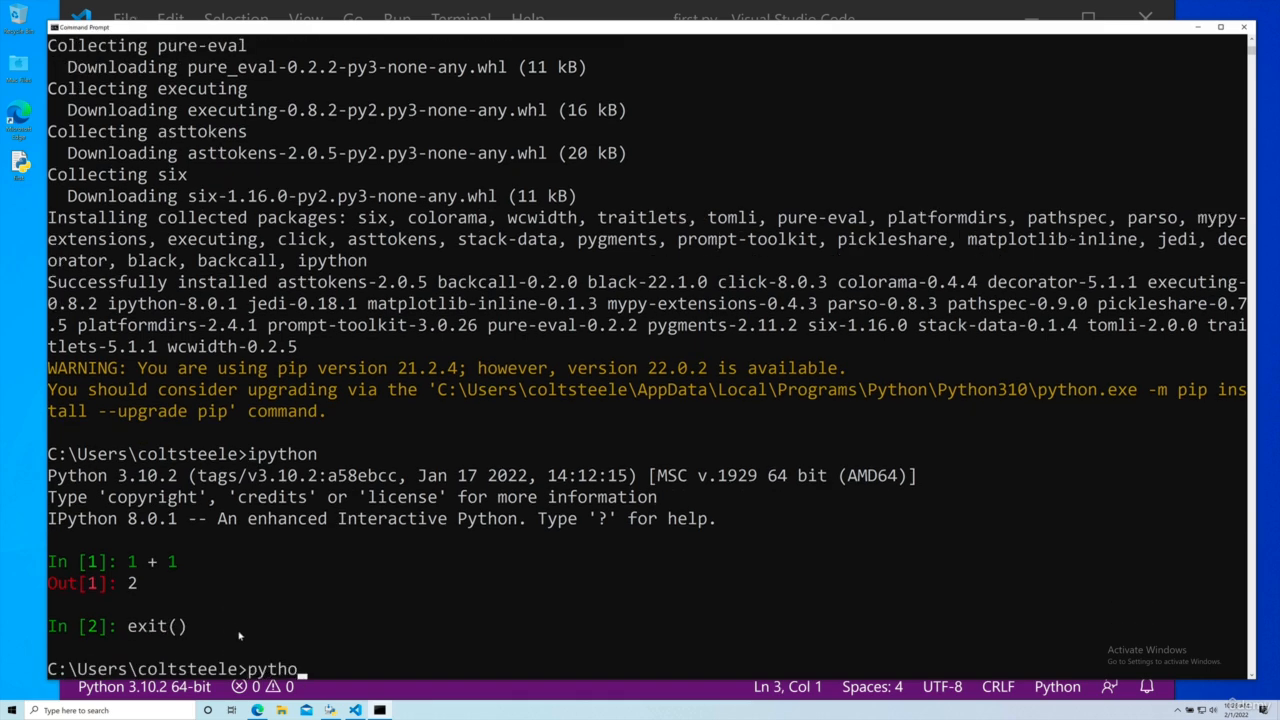
key(Return)
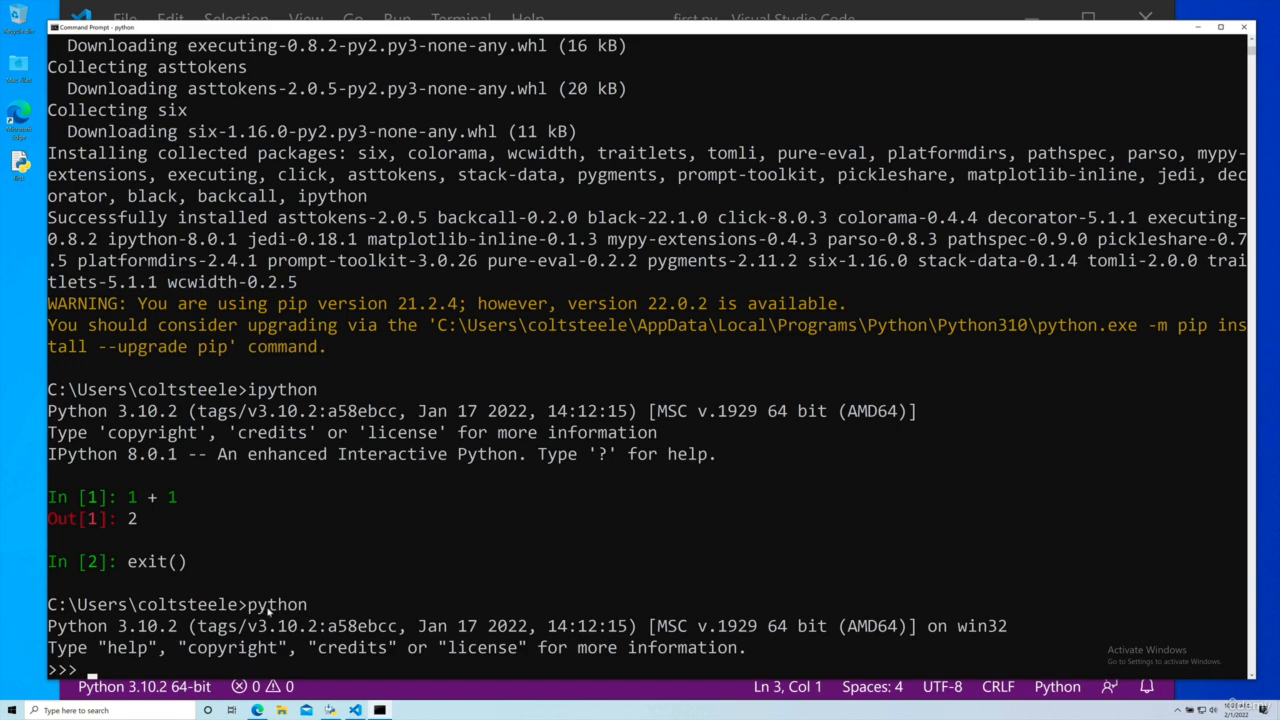
text(1+1)
key(Return)
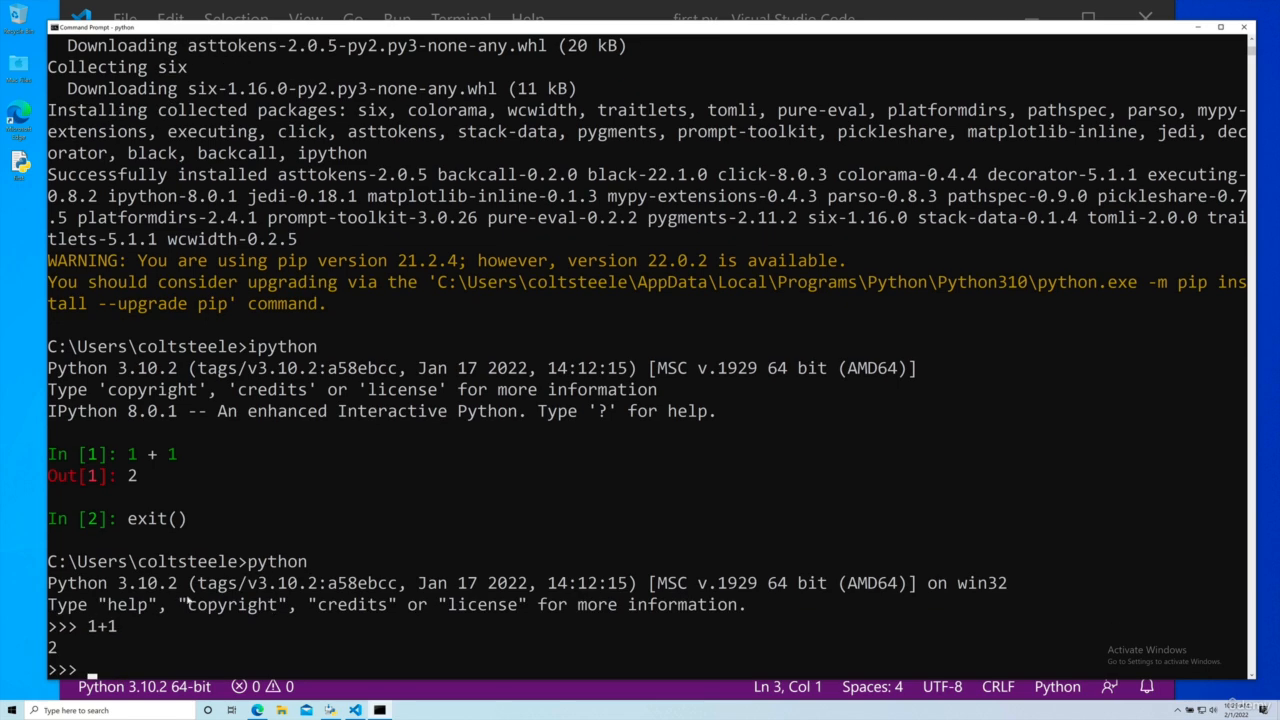
Step: Compare how the standard Python shell and IPython display the 1+1 input and its output
drag(73, 650, 44, 650)
click(136, 654)
drag(162, 483, 50, 456)
click(182, 477)
click(344, 484)
click(342, 540)
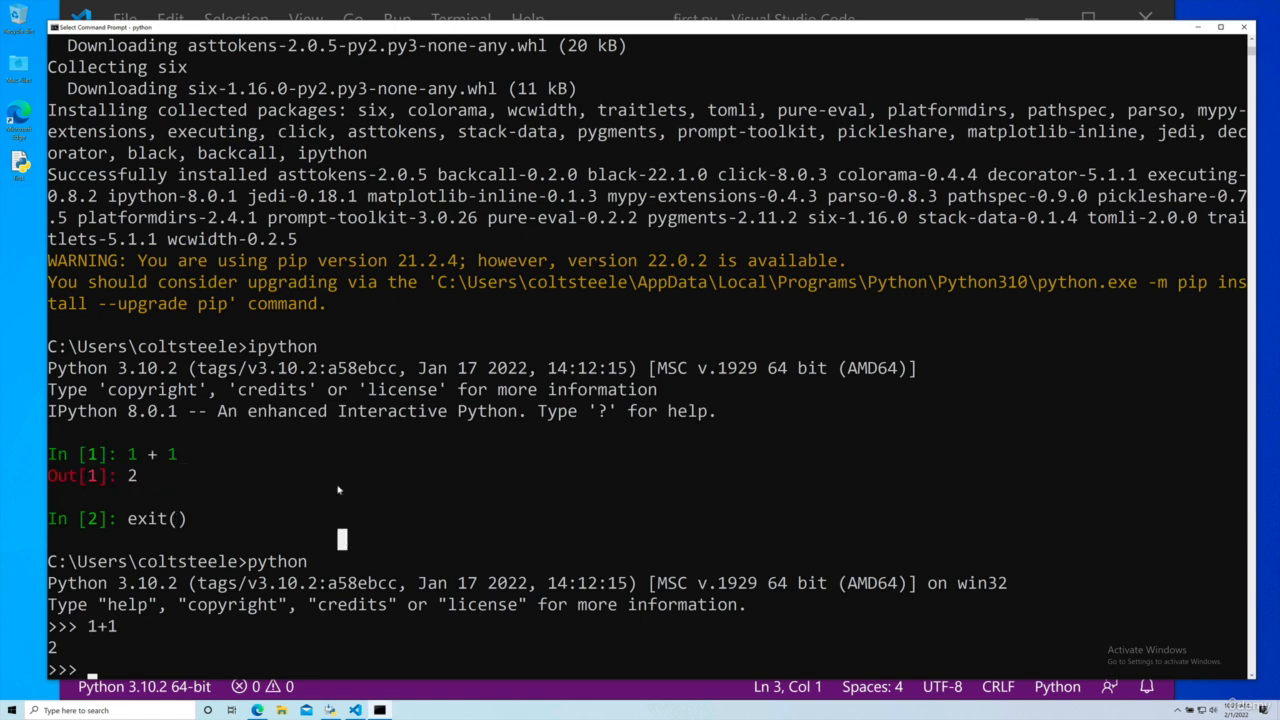
click(334, 346)
click(392, 368)
click(452, 455)
drag(183, 474, 91, 432)
click(193, 480)
click(130, 454)
click(172, 454)
click(134, 476)
click(101, 495)
drag(138, 642, 50, 627)
click(101, 641)
click(481, 518)
Step: Close the Command Prompt and start IPython in a new Command Prompt window with larger text
click(1243, 27)
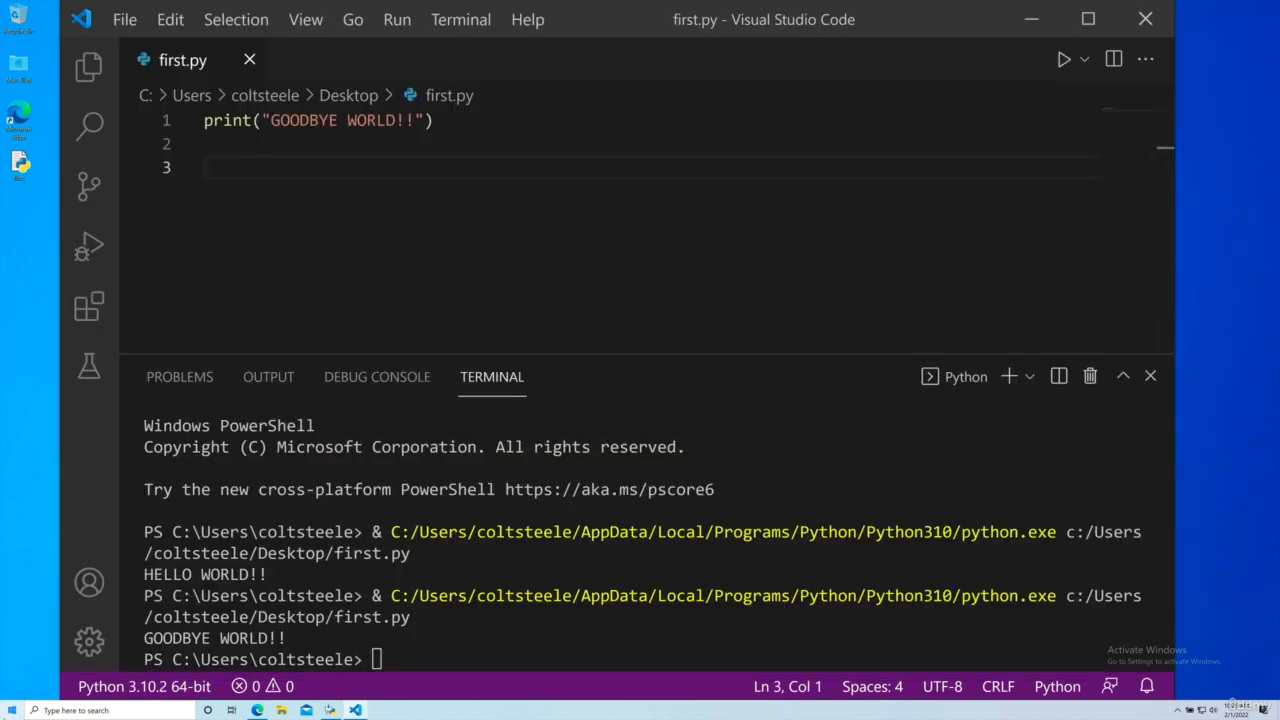
click(12, 709)
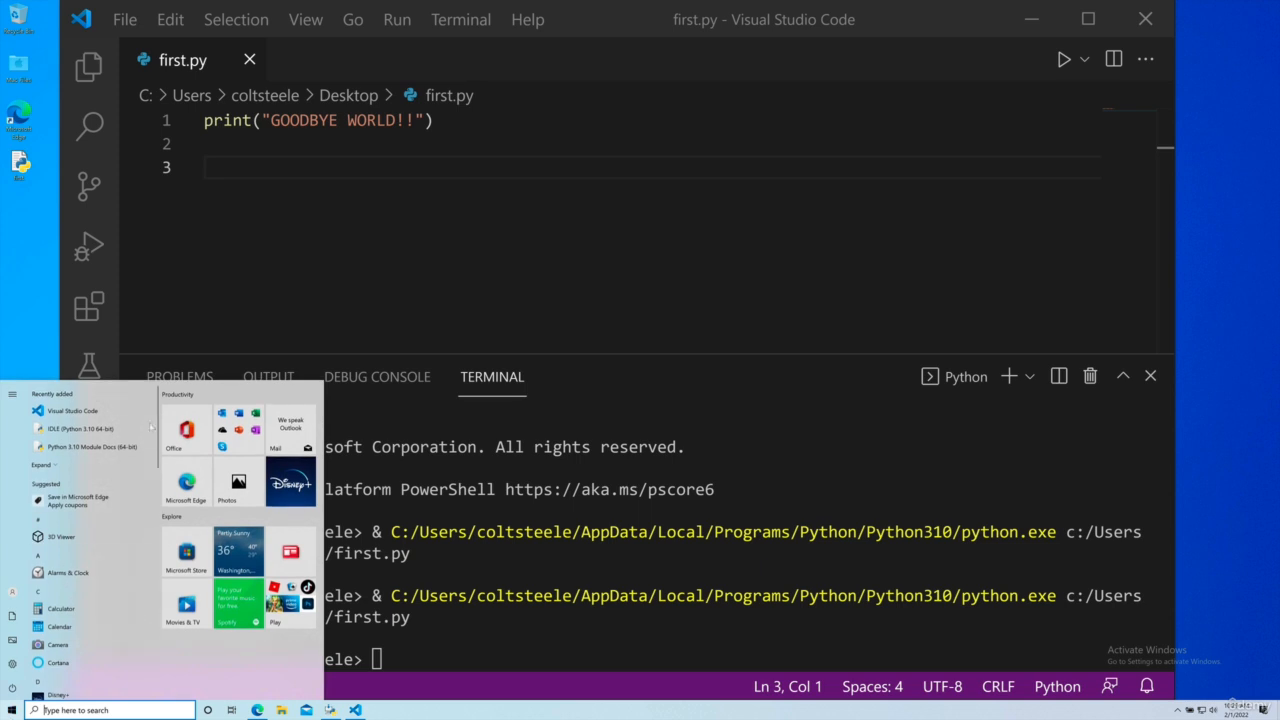
text(cmd)
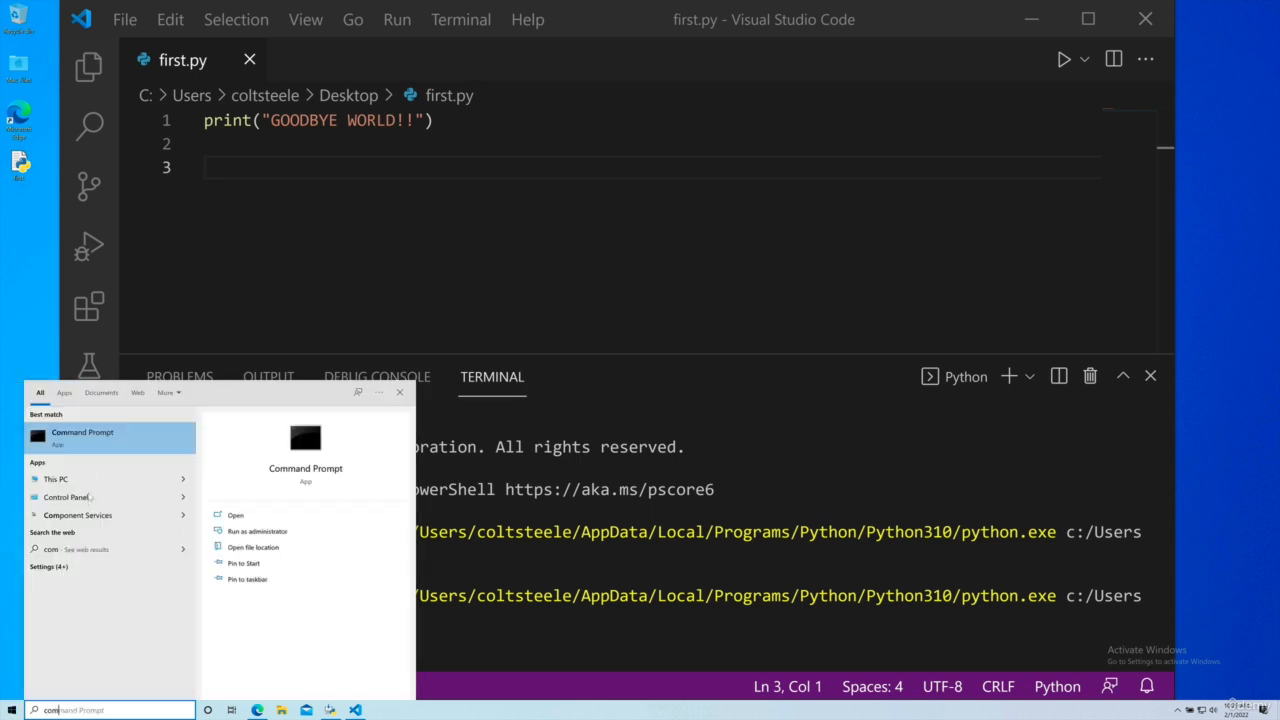
click(110, 440)
text(ipython)
key(Return)
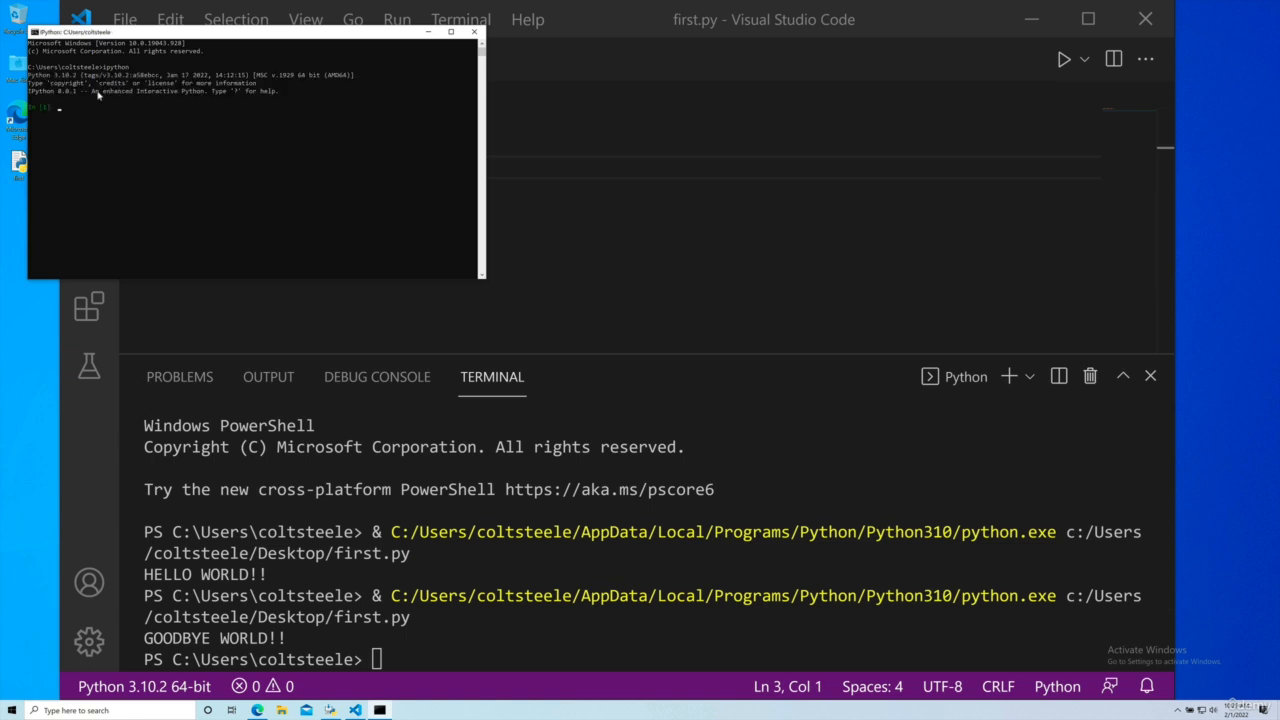
scroll(98, 95, up, 4)
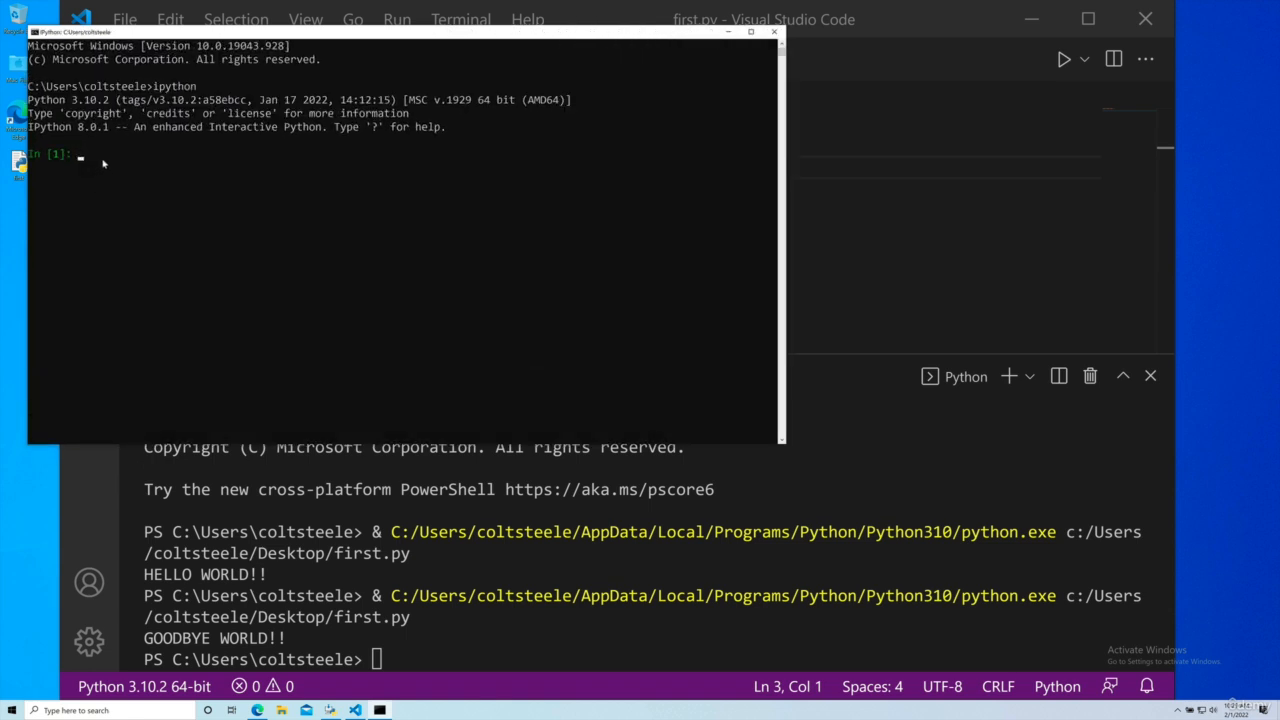
Step: Exit the IPython session with exit() and close the Command Prompt window
text(exit())
key(Return)
click(774, 31)
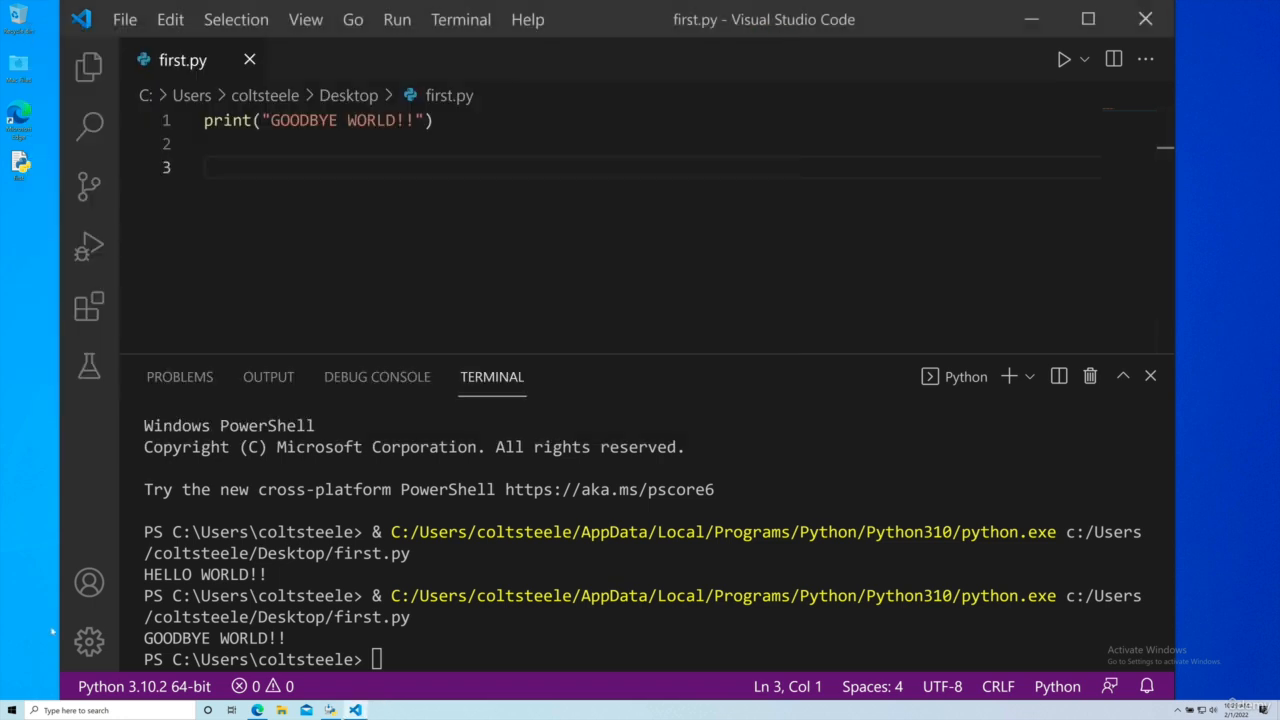
Step: Search Windows for python, open the Python 3.10 (64-bit) shell and enlarge its text
click(12, 710)
text(python)
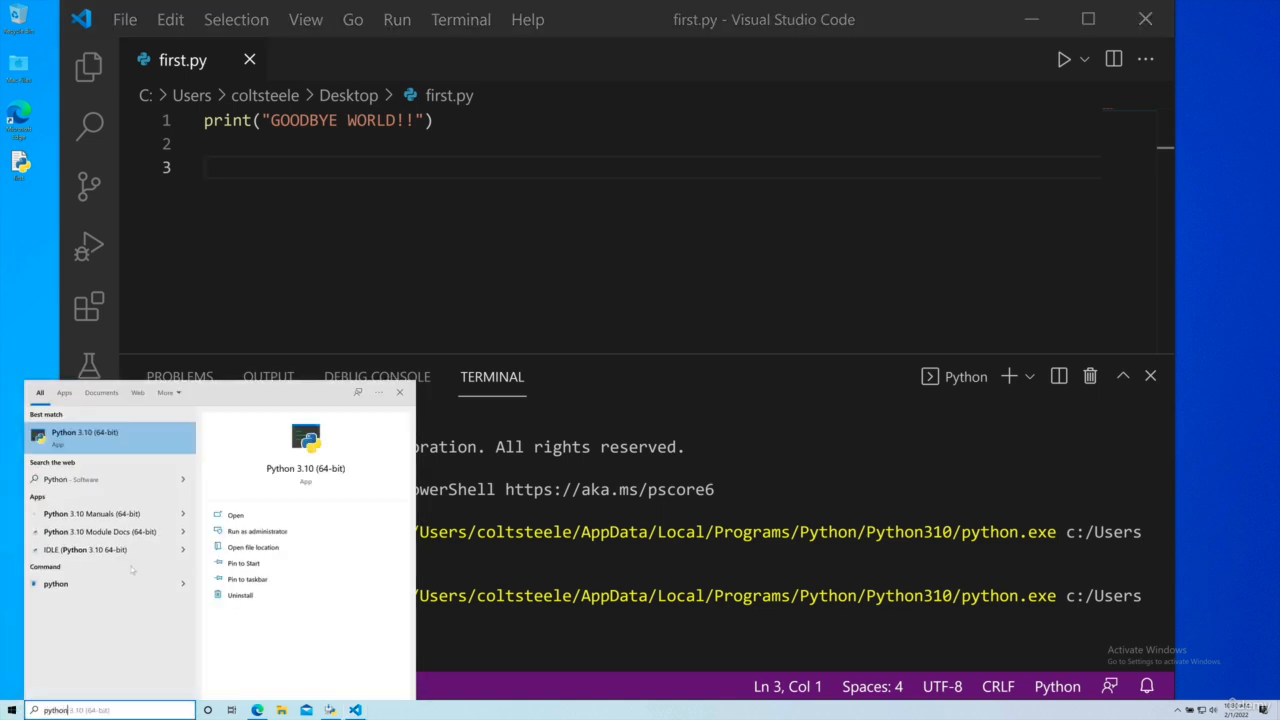
key(Return)
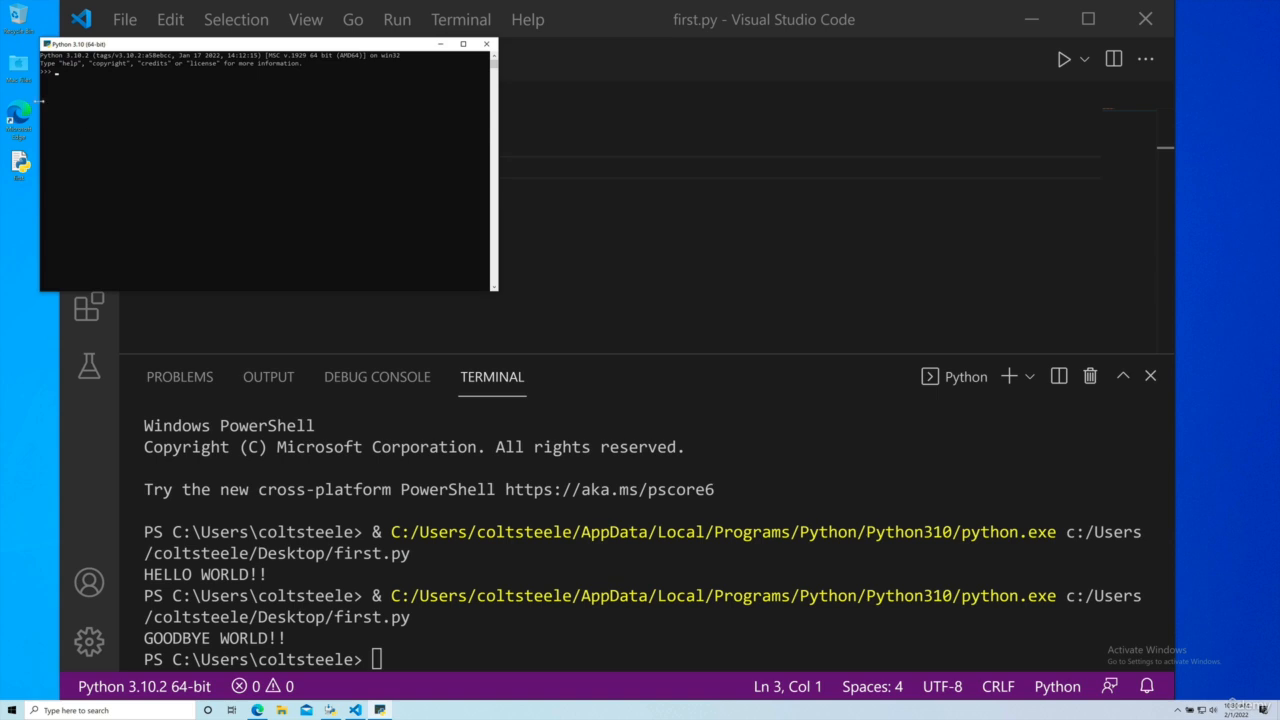
scroll(97, 97, up, 4)
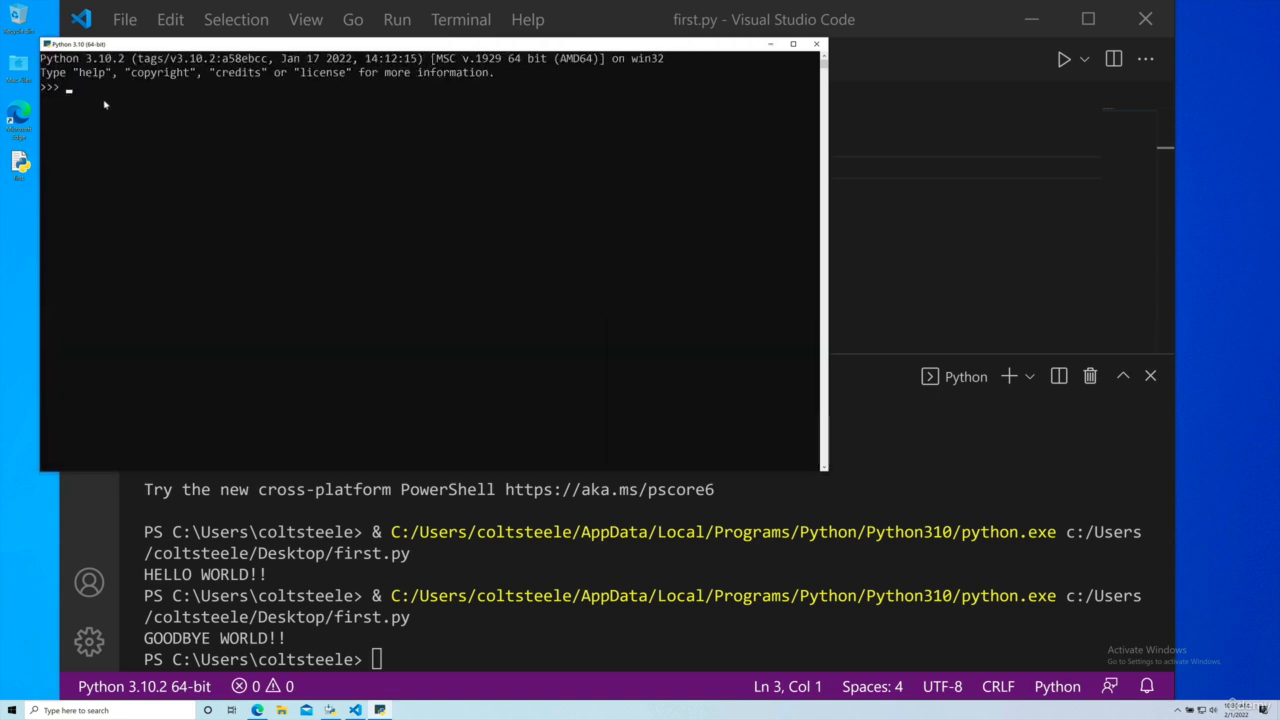
scroll(104, 104, up, 1)
Step: Evaluate 1+1 in the Python 3.10 shell and leave it with exit()
text(1+1)
key(Return)
text(exit())
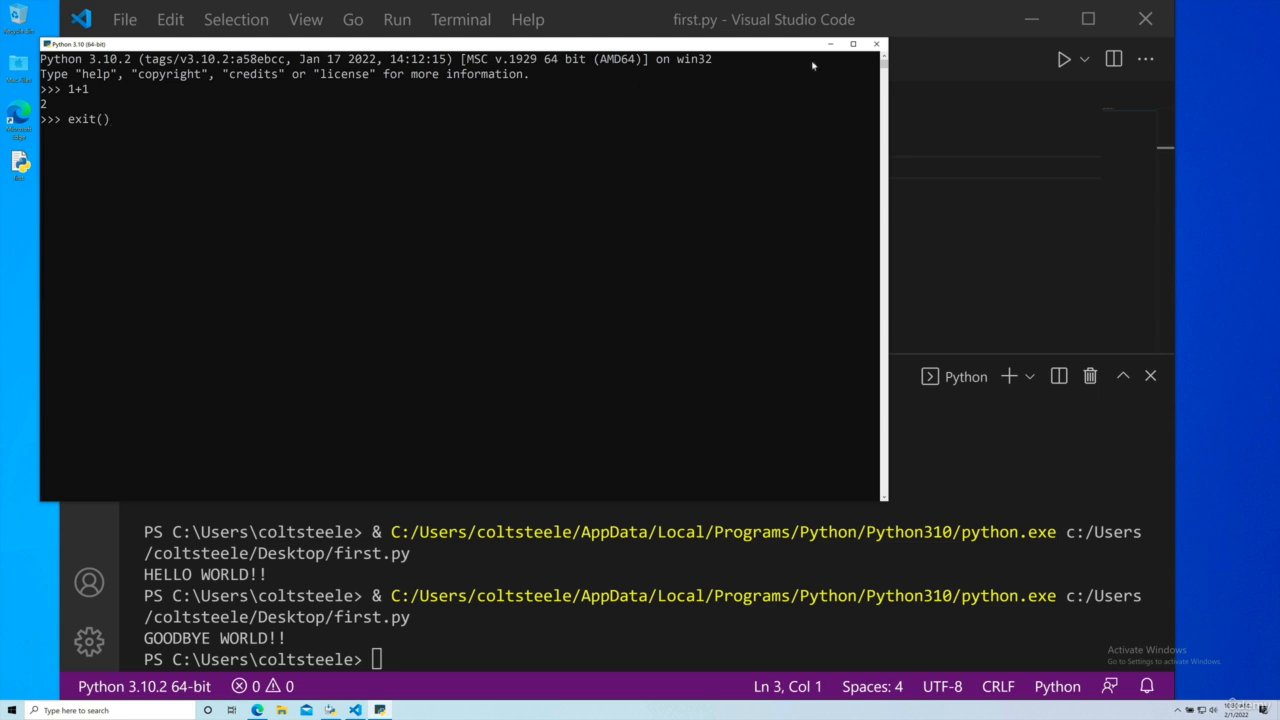
key(Return)
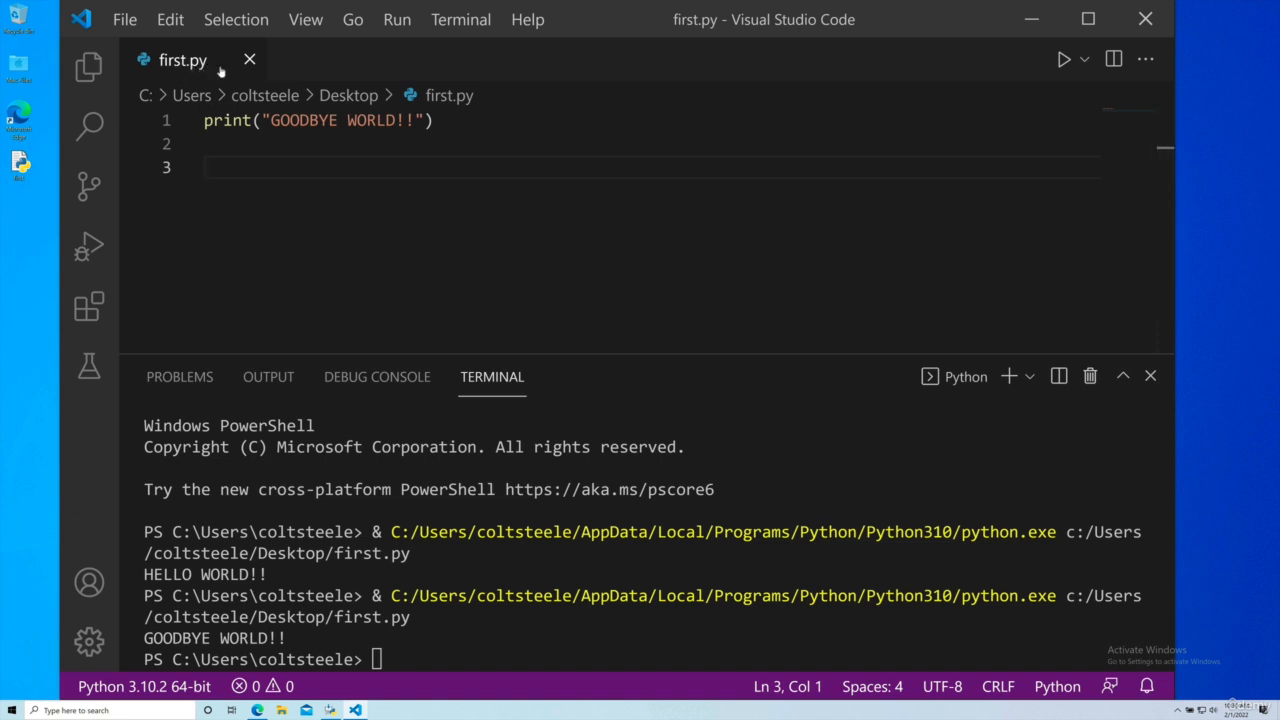
Step: Add eleven more exclamation marks to the GOODBYE WORLD string in first.py and multiply the string by 99 inside print
click(416, 120)
text(!!!!!!!!!!!)
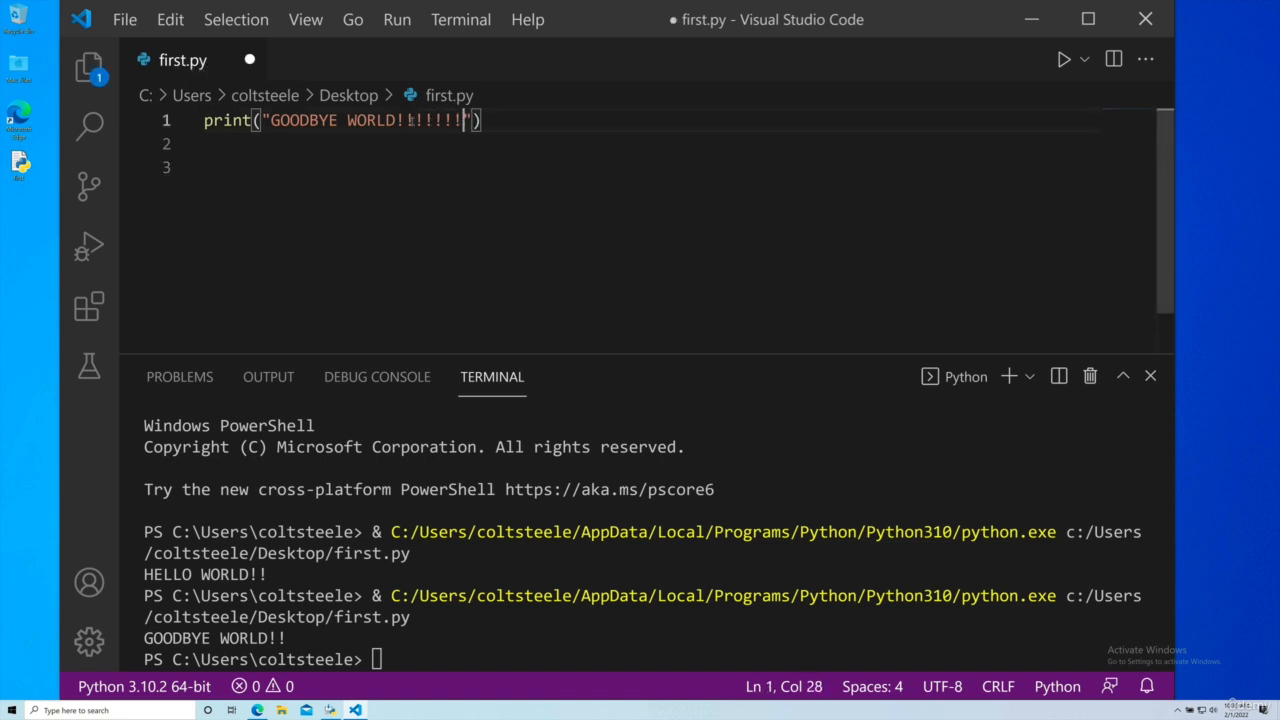
click(610, 157)
click(531, 121)
text(* 99)
click(565, 160)
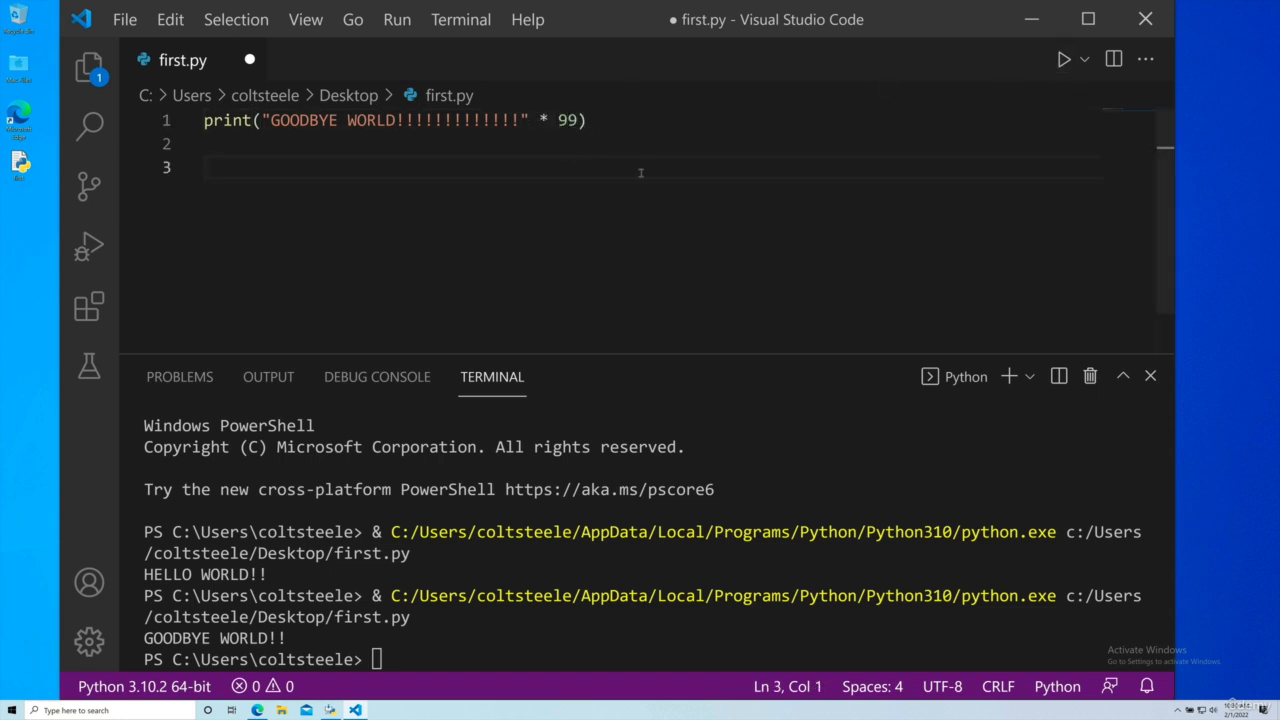
Step: Save first.py, run it and review the repeated GOODBYE WORLD output in the terminal
key(ctrl+s)
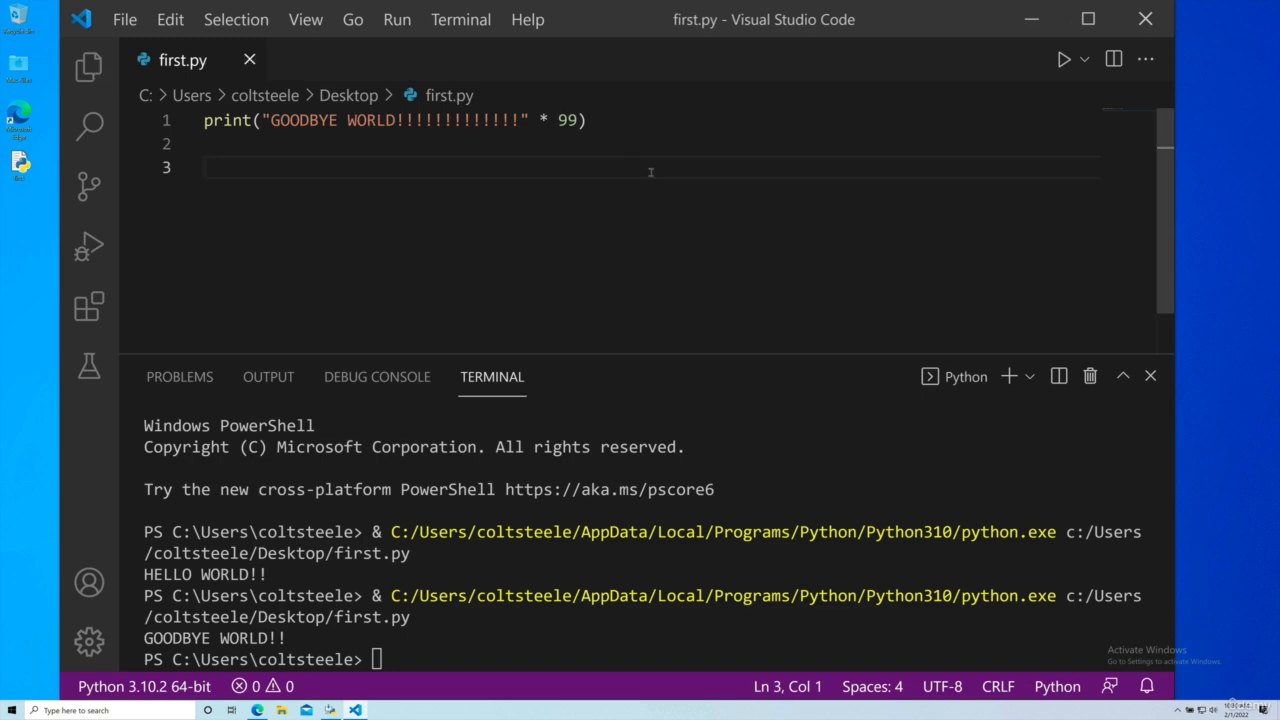
click(1063, 59)
drag(712, 634, 191, 553)
scroll(349, 451, up, 4)
click(510, 204)
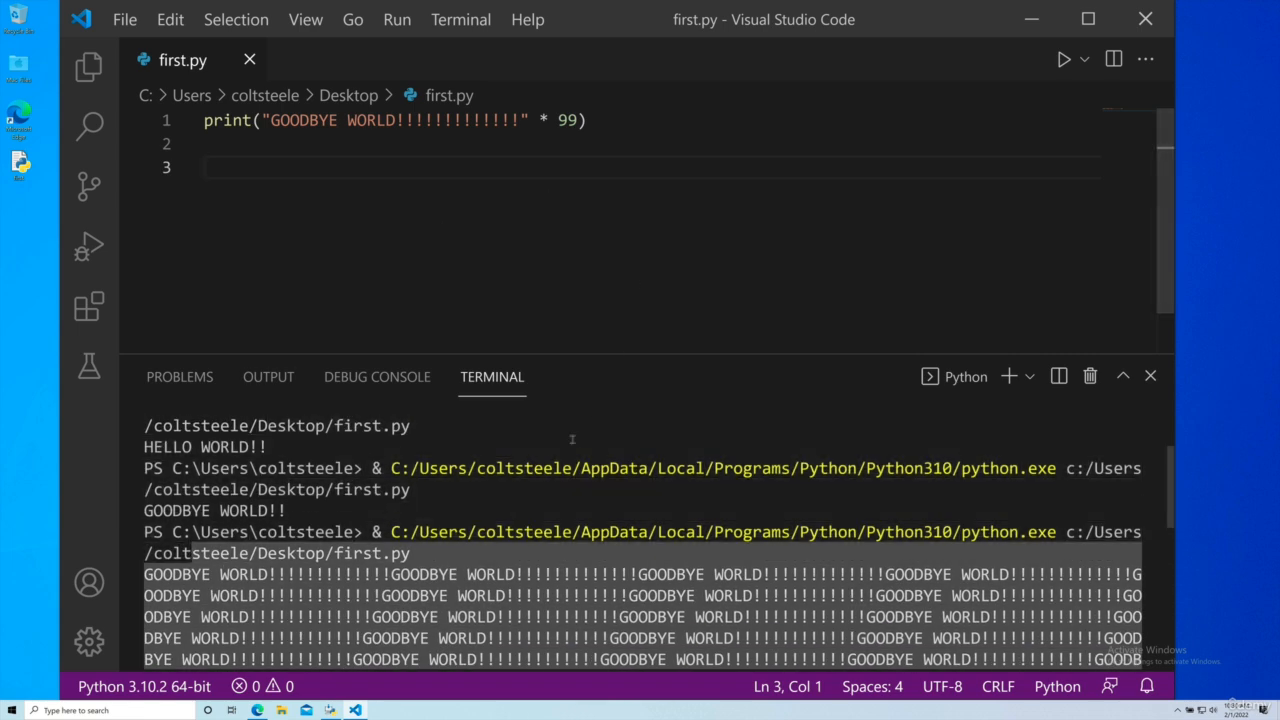